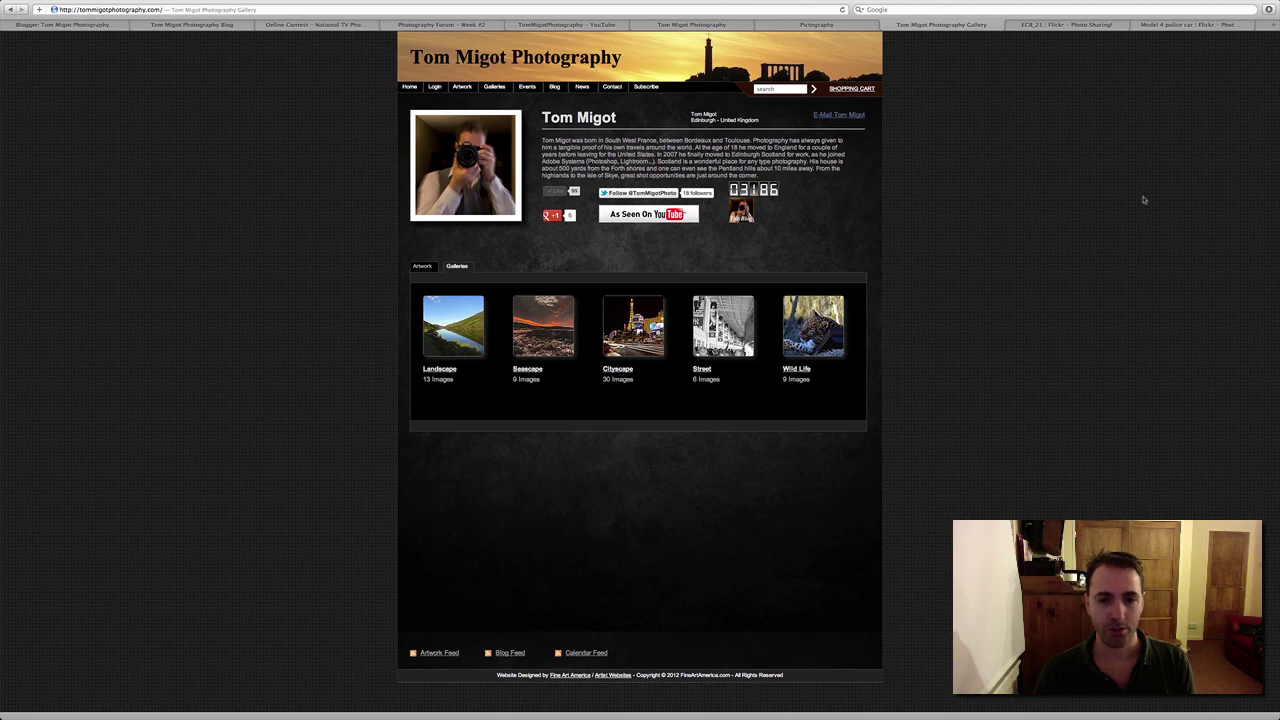
- Switch to Lightroom to view Northwich Light Trails 2.jpg in the Library Loupe view
{"action": "key", "text": "super+Tab"}
{"action": "key", "text": "super+Tab"}
{"action": "key", "text": "super+Tab"}
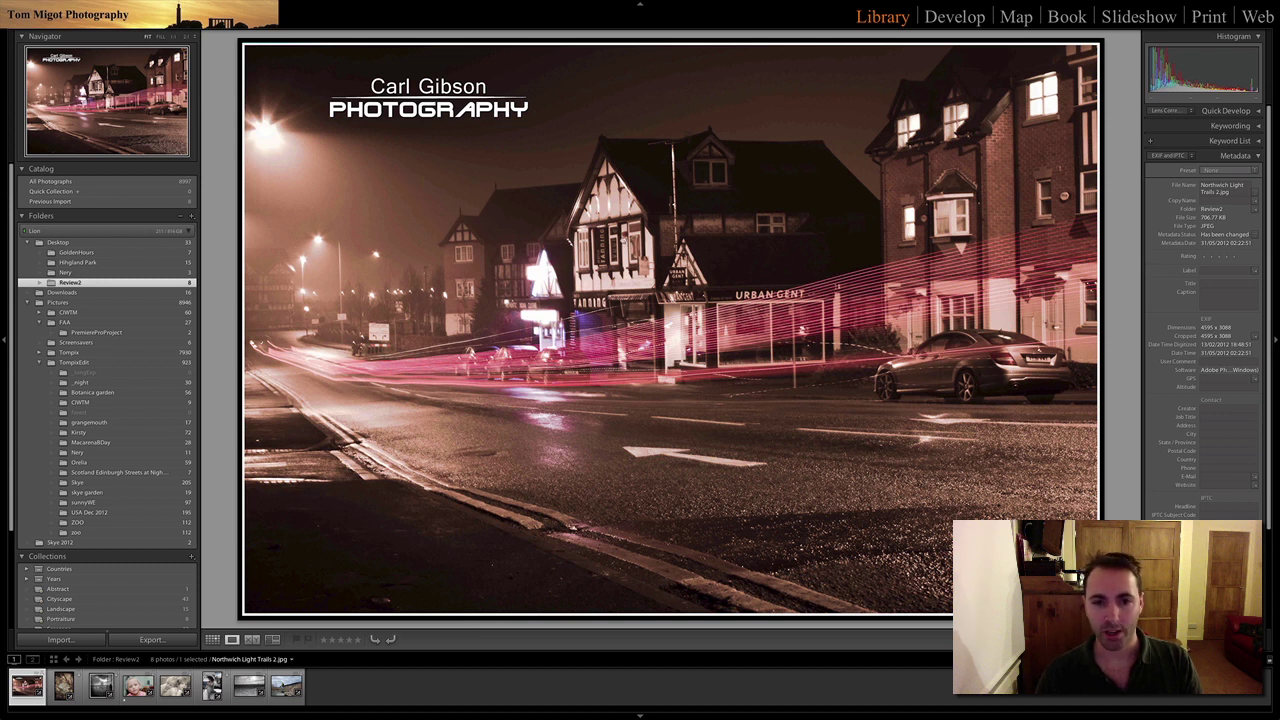
{"action": "left_click", "coordinate": [625, 242]}
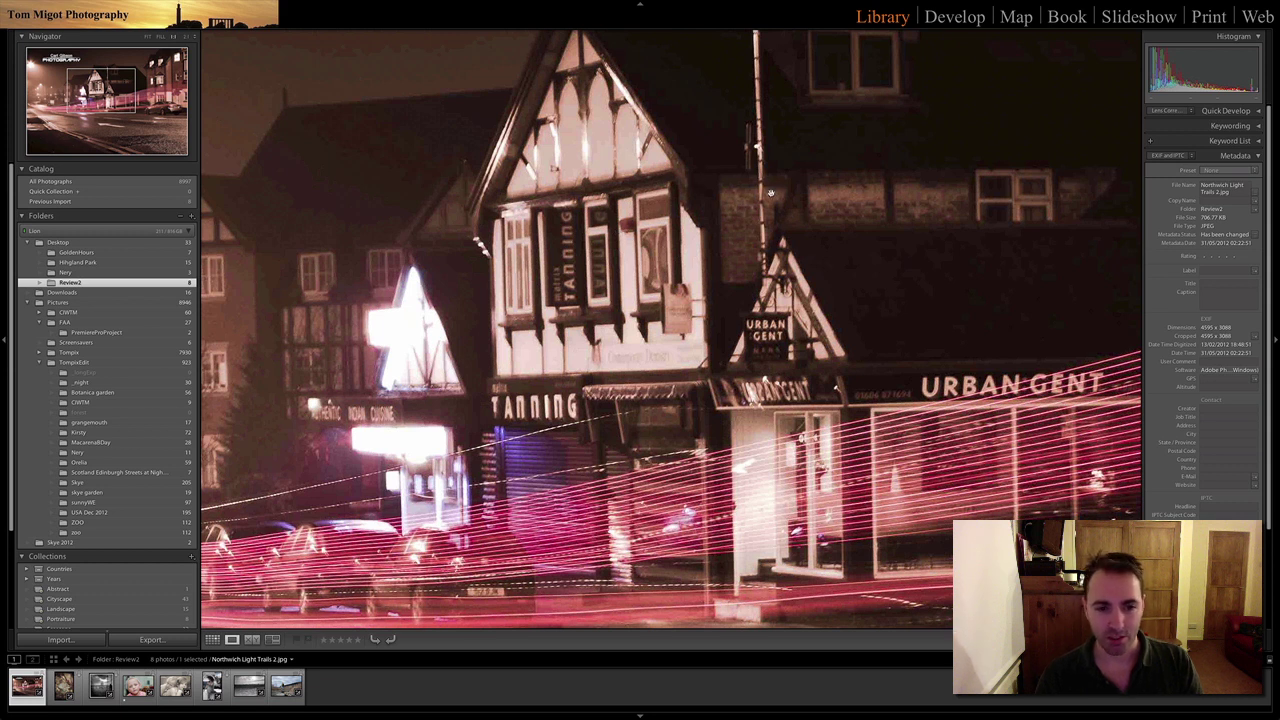
{"action": "left_click", "coordinate": [598, 291]}
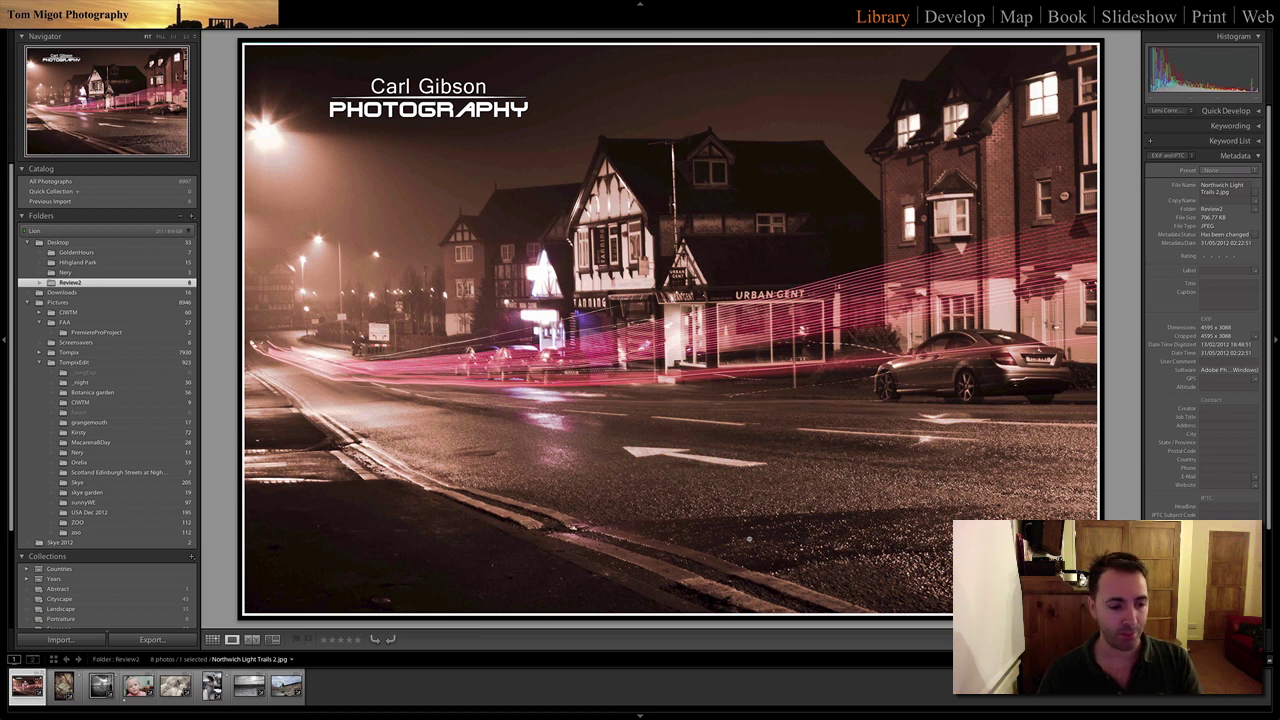
- Display Leaf Grunge.jpg from the filmstrip in Loupe view
{"action": "left_click", "coordinate": [64, 688]}
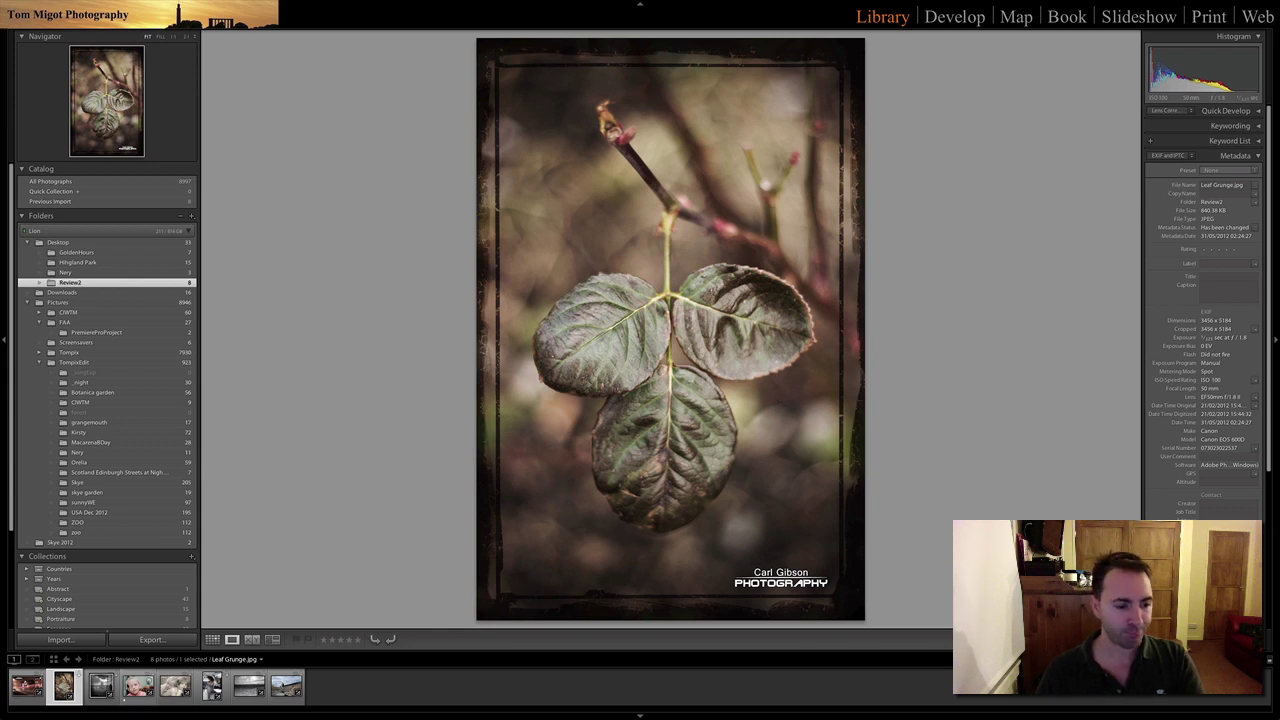
- Show chair low.jpg, the black-and-white bench and lamppost photo, in Loupe view
{"action": "left_click", "coordinate": [101, 686]}
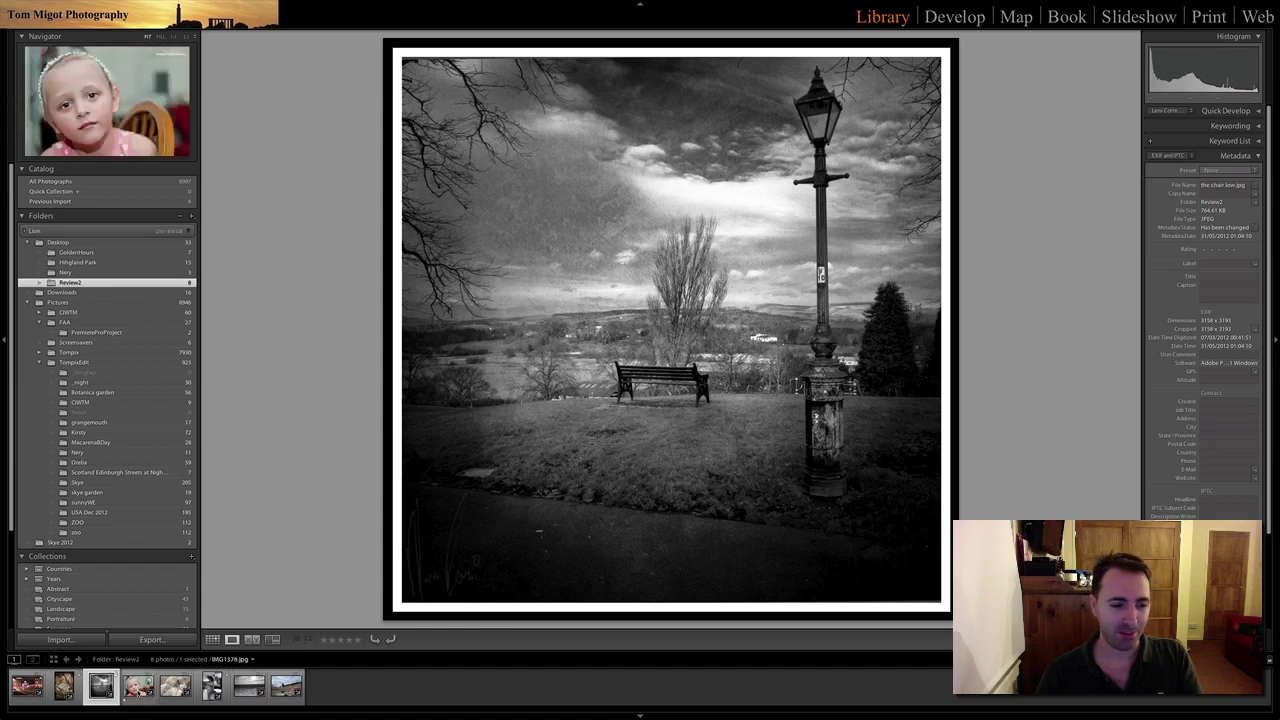
- Select IMG_1378.jpg, the close-up portrait of the girl, from the filmstrip
{"action": "left_click", "coordinate": [140, 688]}
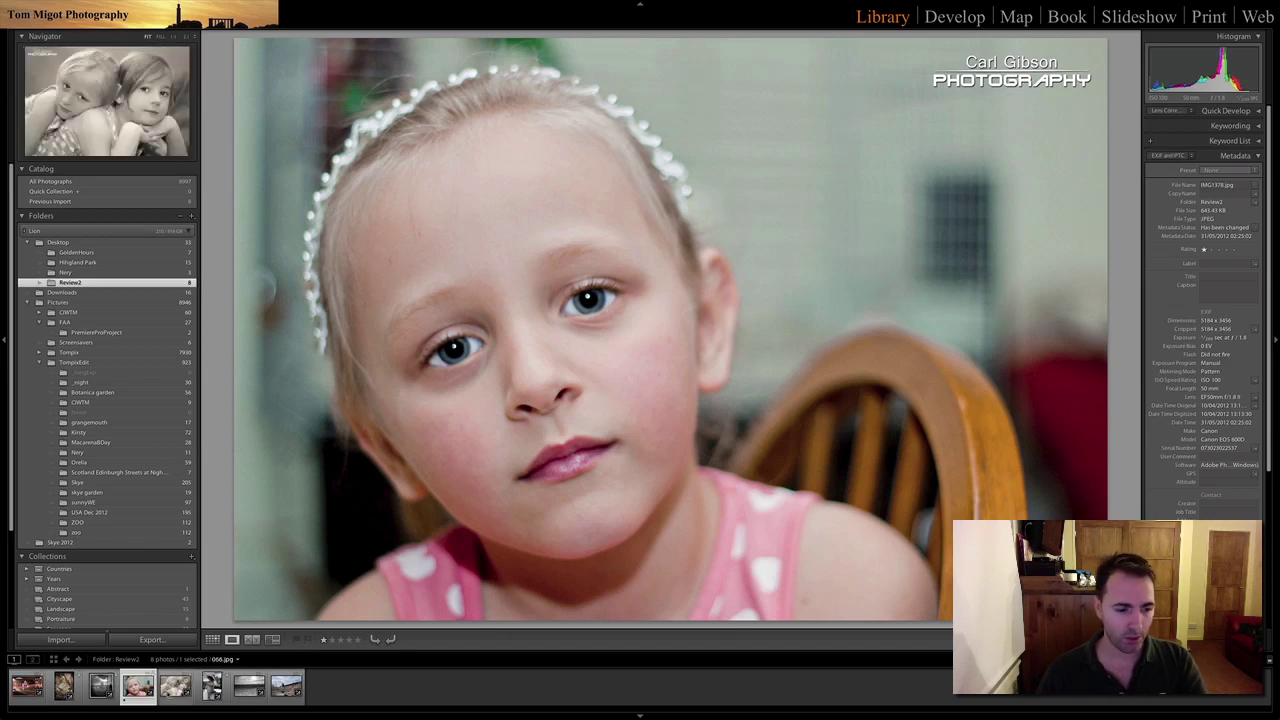
{"action": "left_click", "coordinate": [170, 690]}
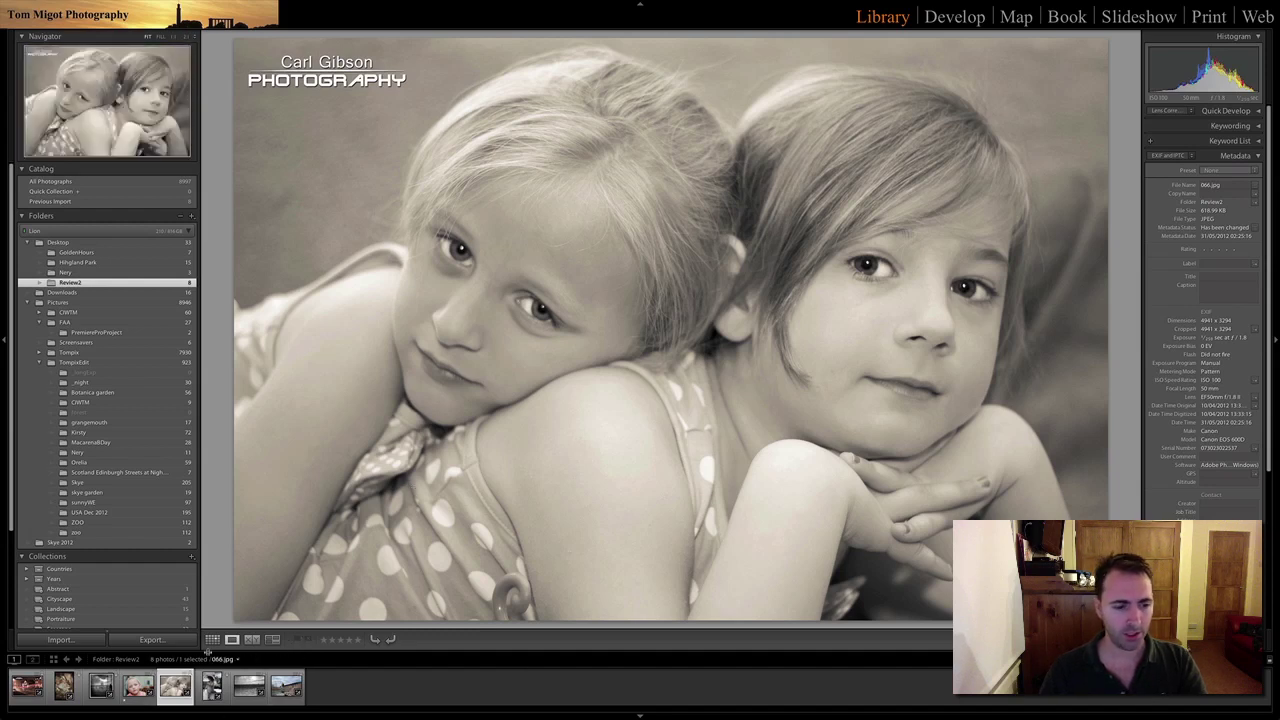
{"action": "left_click", "coordinate": [138, 688]}
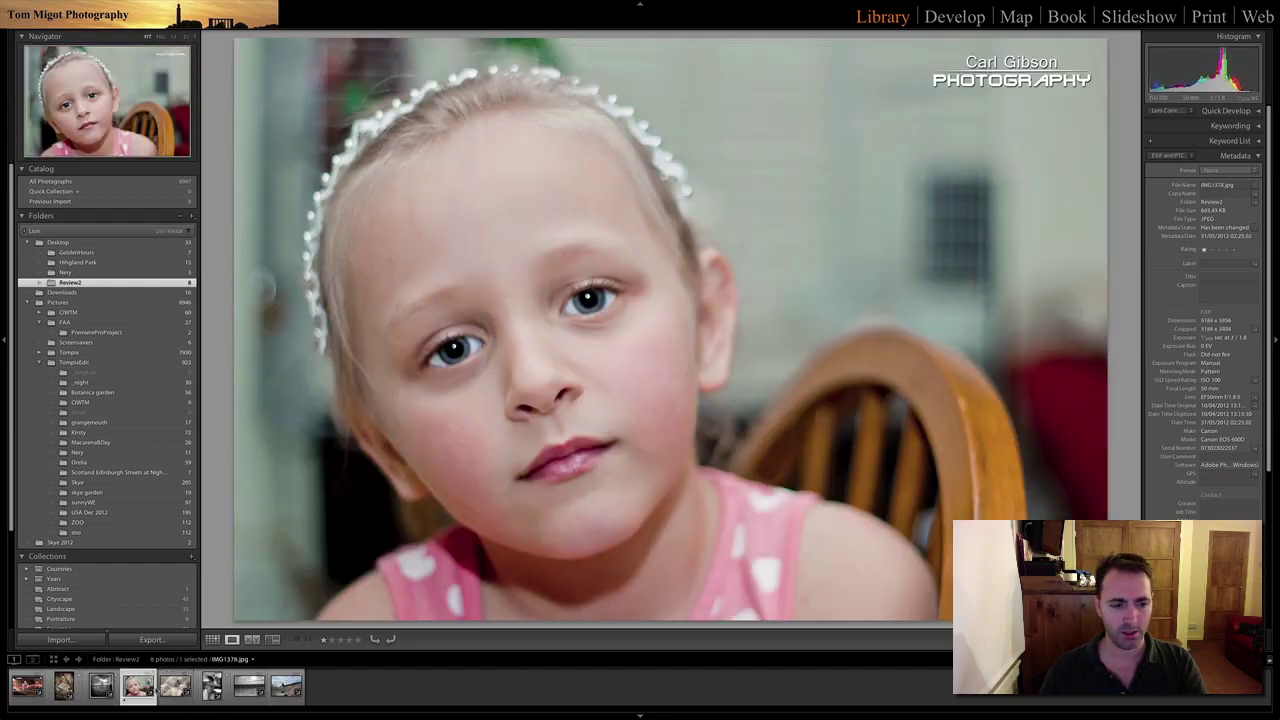
{"action": "left_click", "coordinate": [175, 688]}
- Read the Charlotte & Chloie forum post, then return to 066.jpg in Lightroom
{"action": "key", "text": "super+Tab"}
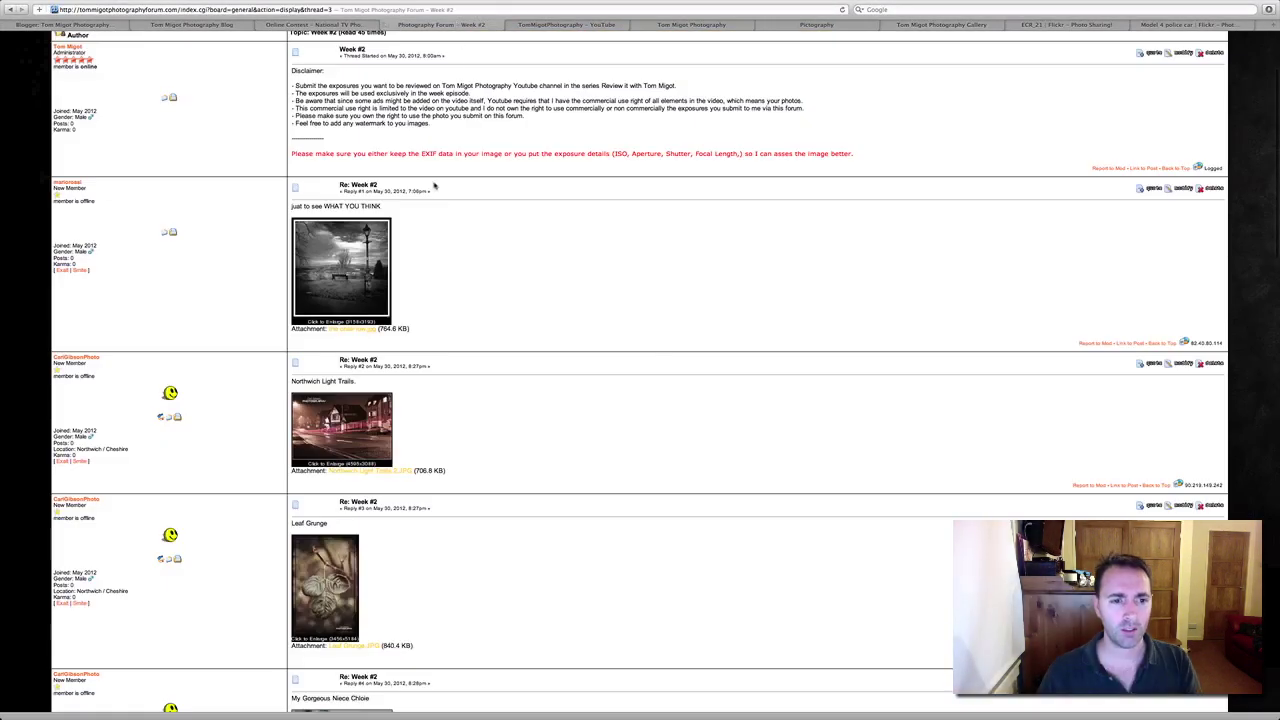
{"action": "scroll", "coordinate": [436, 190], "scroll_direction": "down", "scroll_amount": 10}
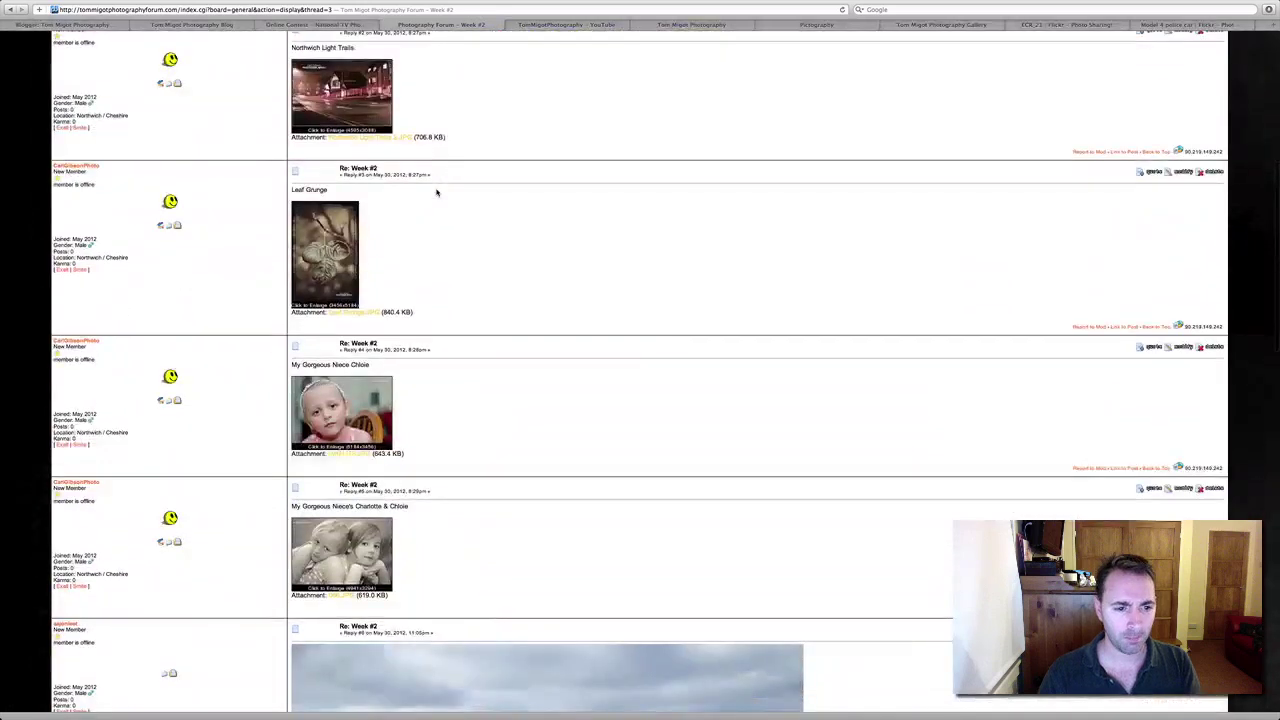
{"action": "scroll", "coordinate": [436, 192], "scroll_direction": "down", "scroll_amount": 2}
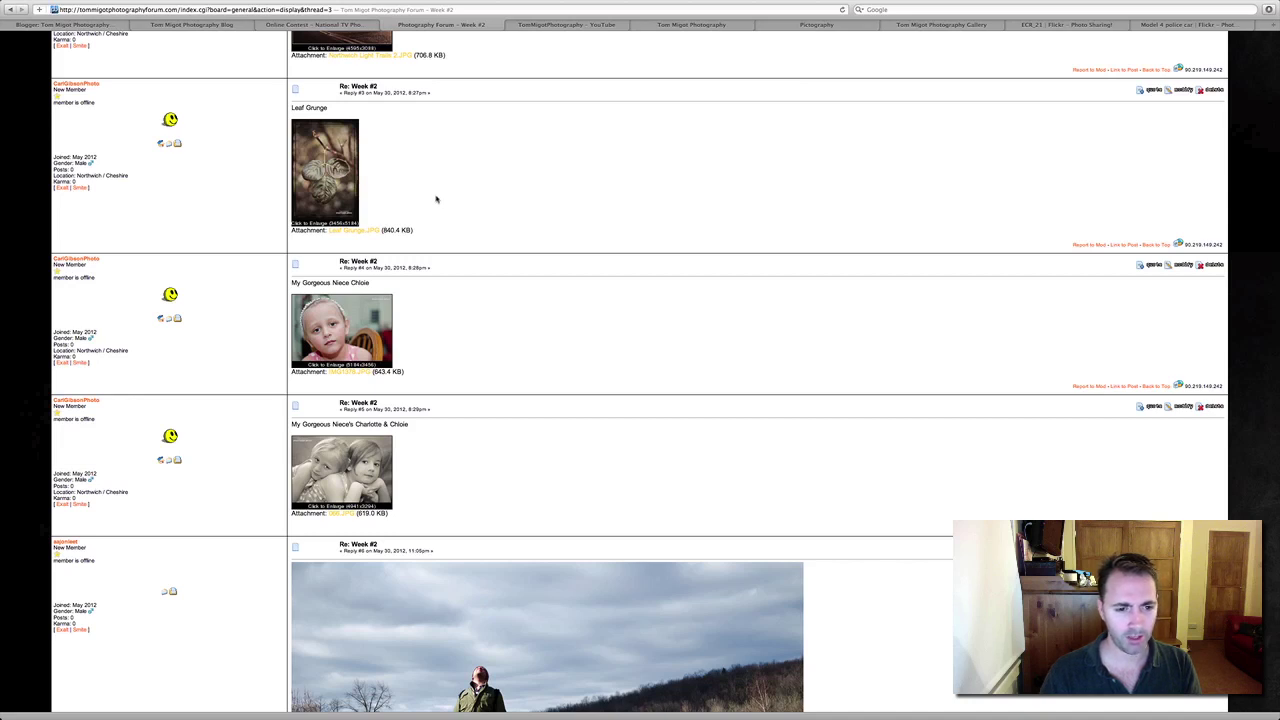
{"action": "key", "text": "super+Tab"}
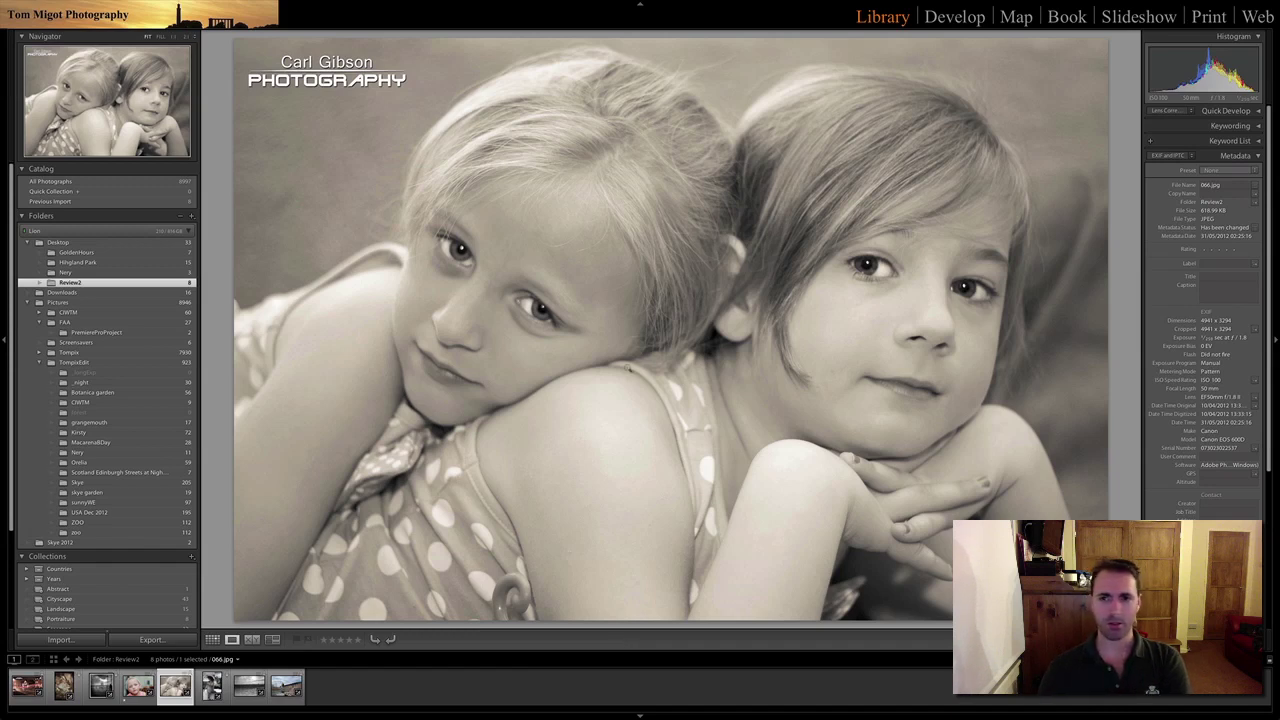
{"action": "left_click", "coordinate": [945, 20]}
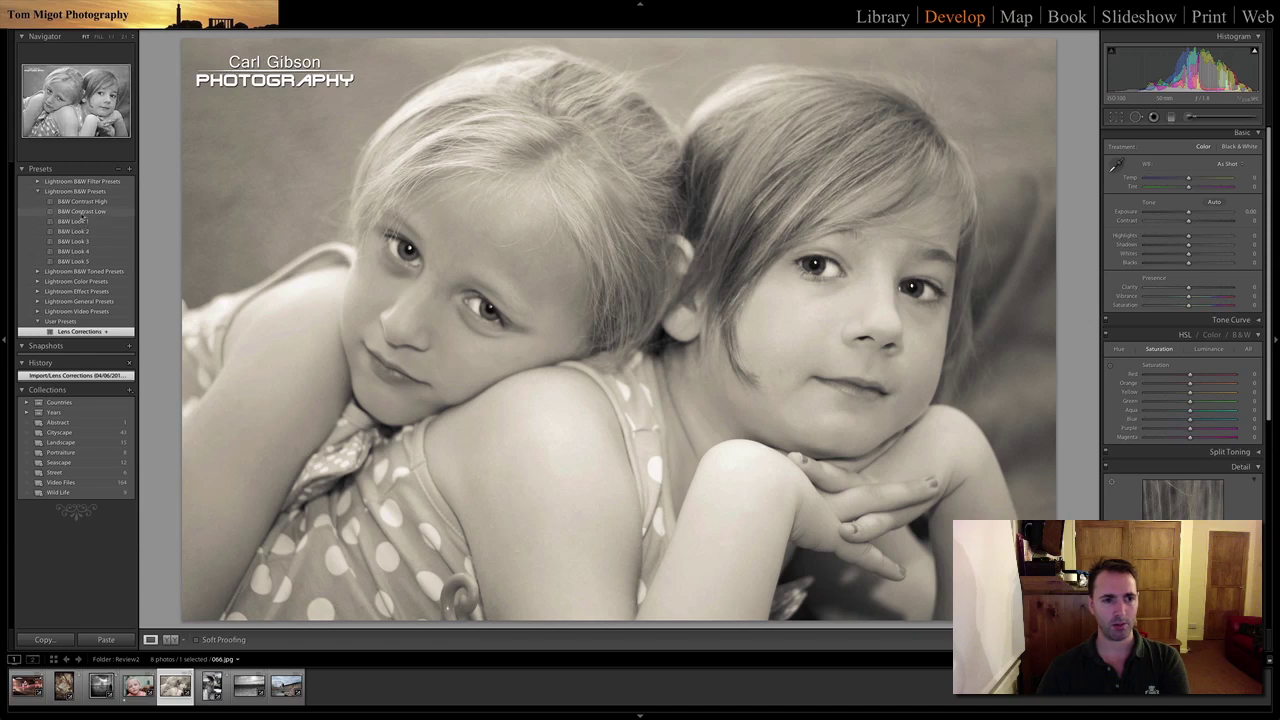
{"action": "left_click", "coordinate": [882, 16]}
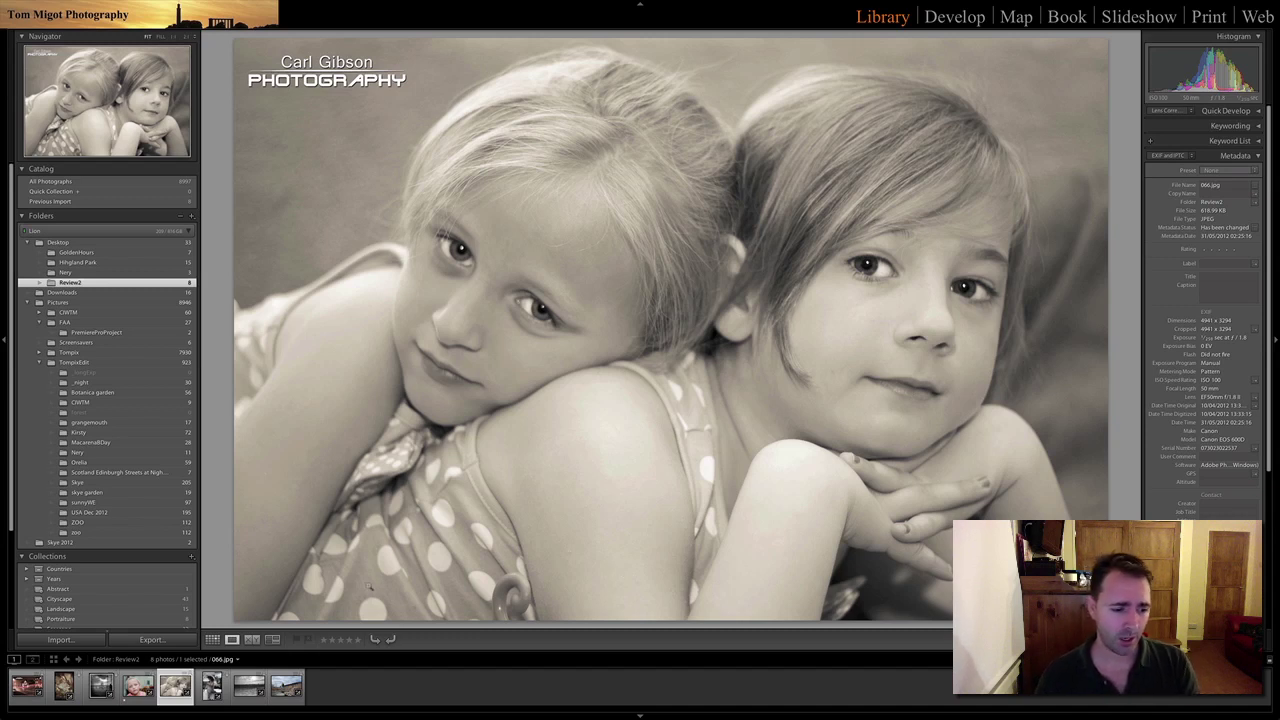
{"action": "left_click", "coordinate": [63, 686]}
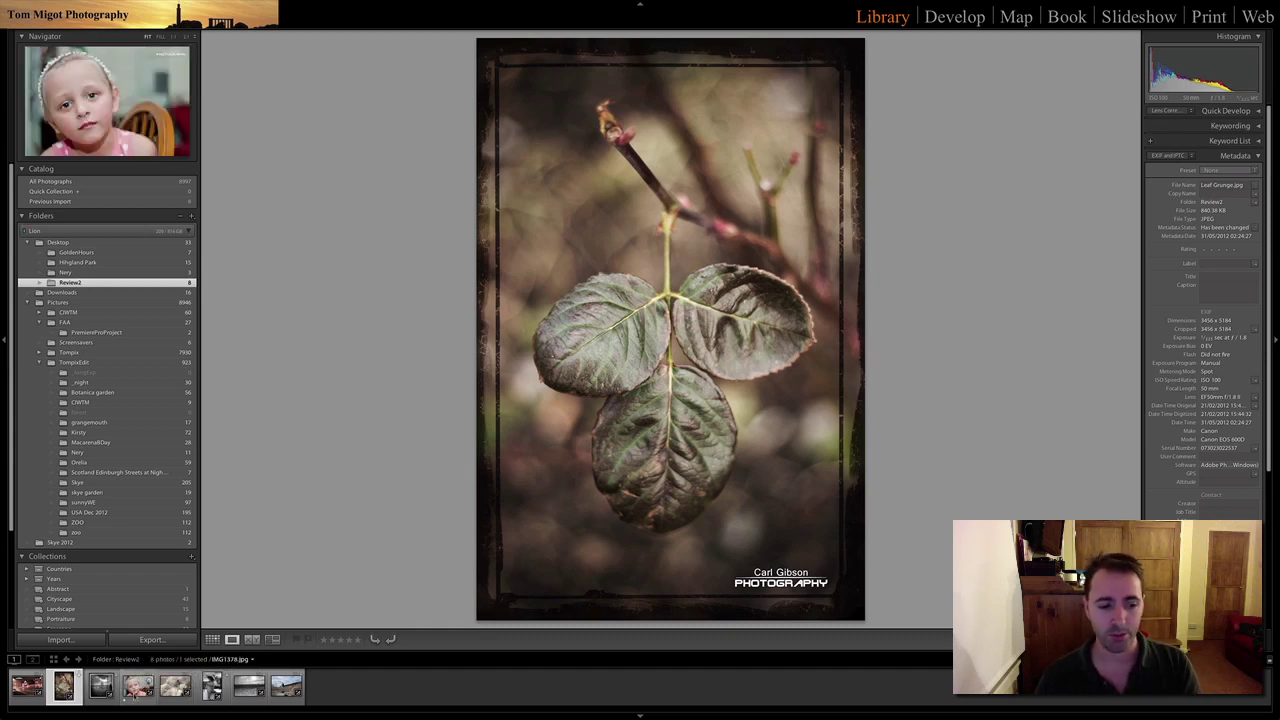
{"action": "left_click", "coordinate": [175, 686]}
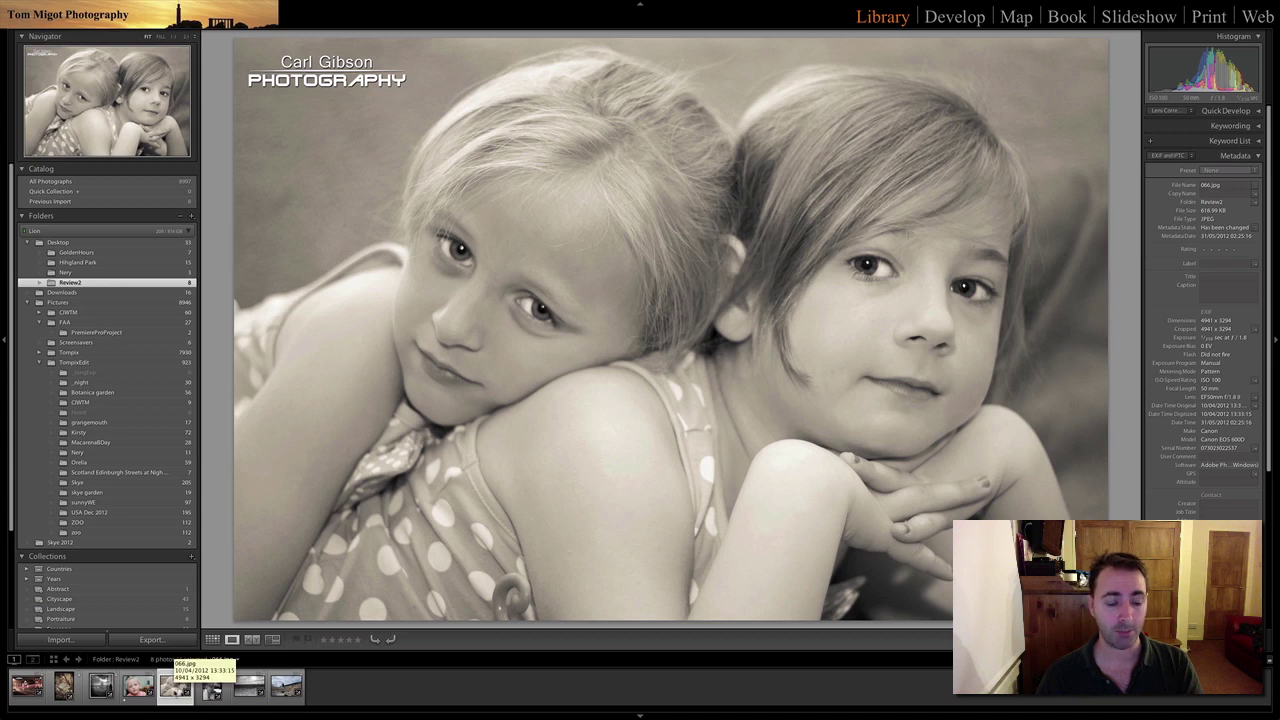
- Show the woman-on-the-car photo and read its forum post
{"action": "left_click", "coordinate": [208, 697]}
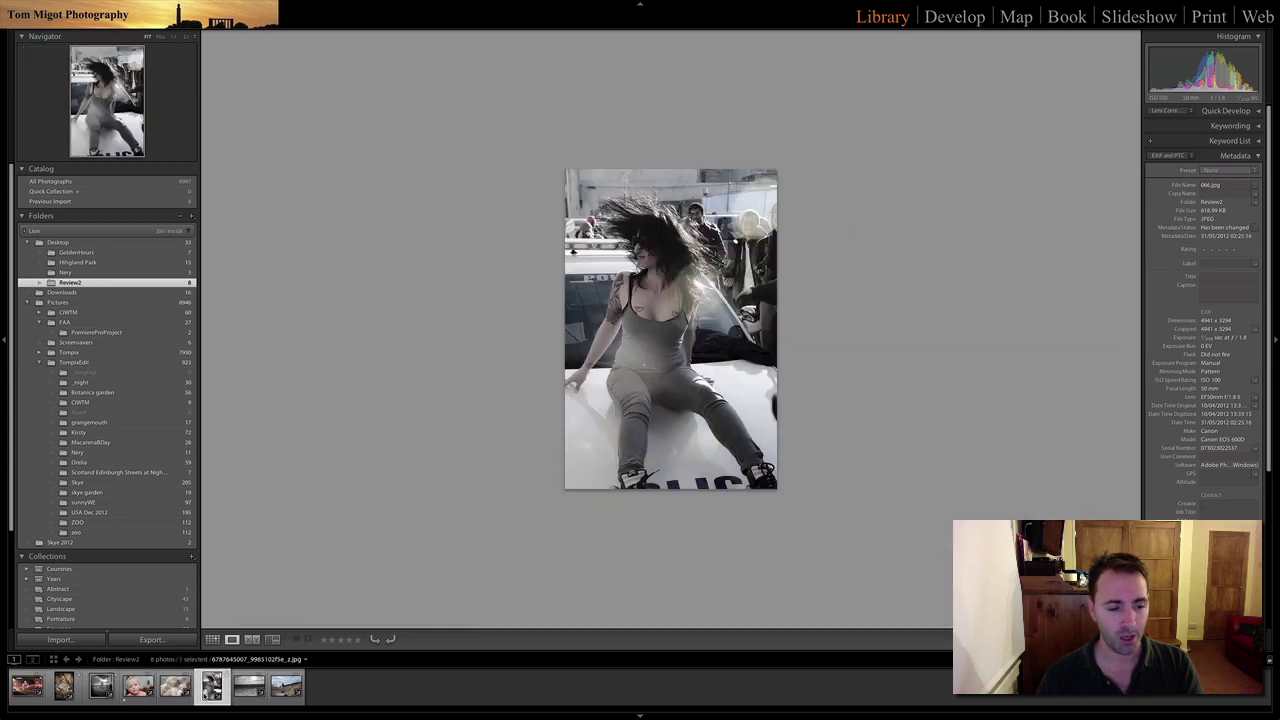
{"action": "key", "text": "super+Tab"}
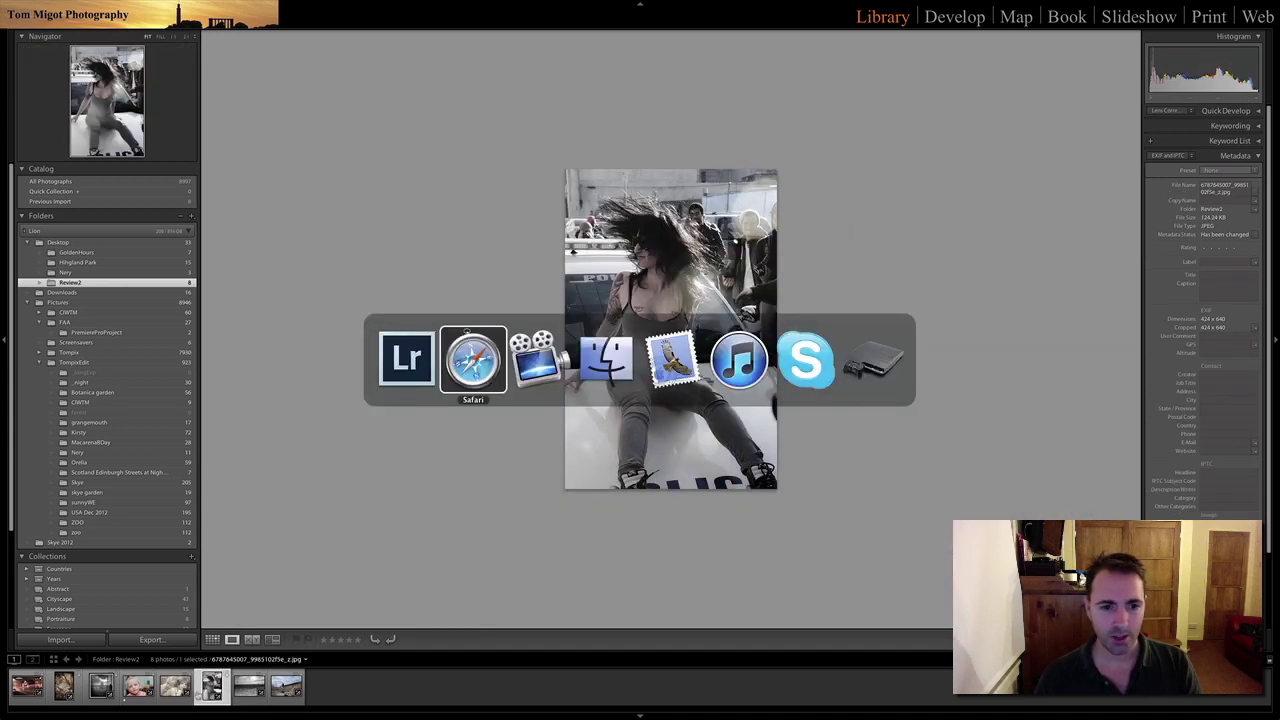
{"action": "scroll", "coordinate": [398, 623], "scroll_direction": "down", "scroll_amount": 5}
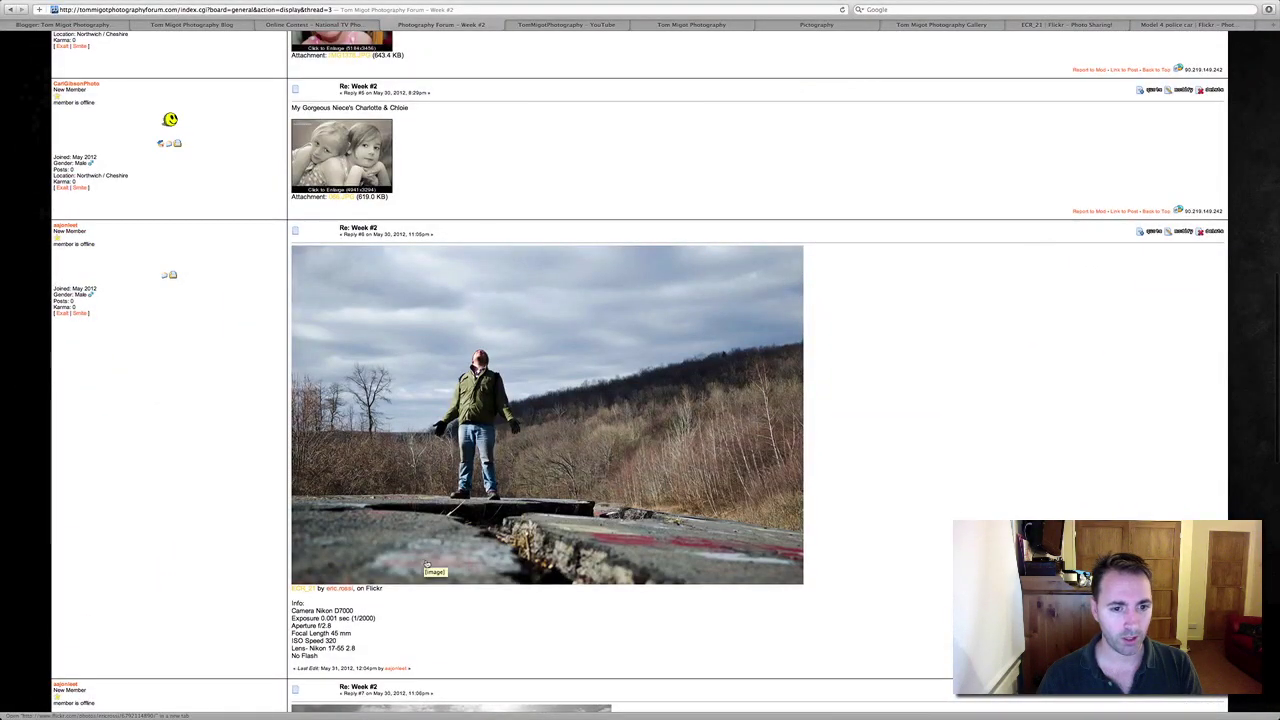
{"action": "key", "text": "super+Tab"}
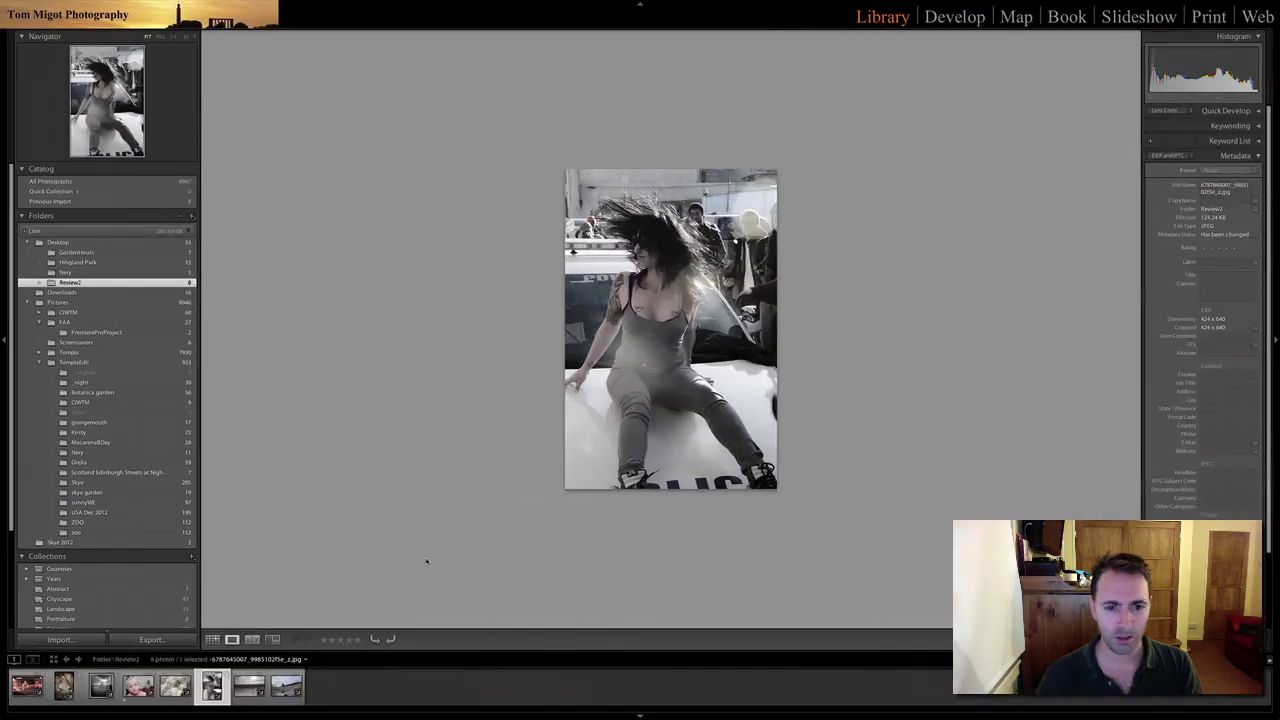
- Advance to the man-on-the-cracked-road photo and compare it with its forum post
{"action": "key", "text": "Right"}
{"action": "key", "text": "Right"}
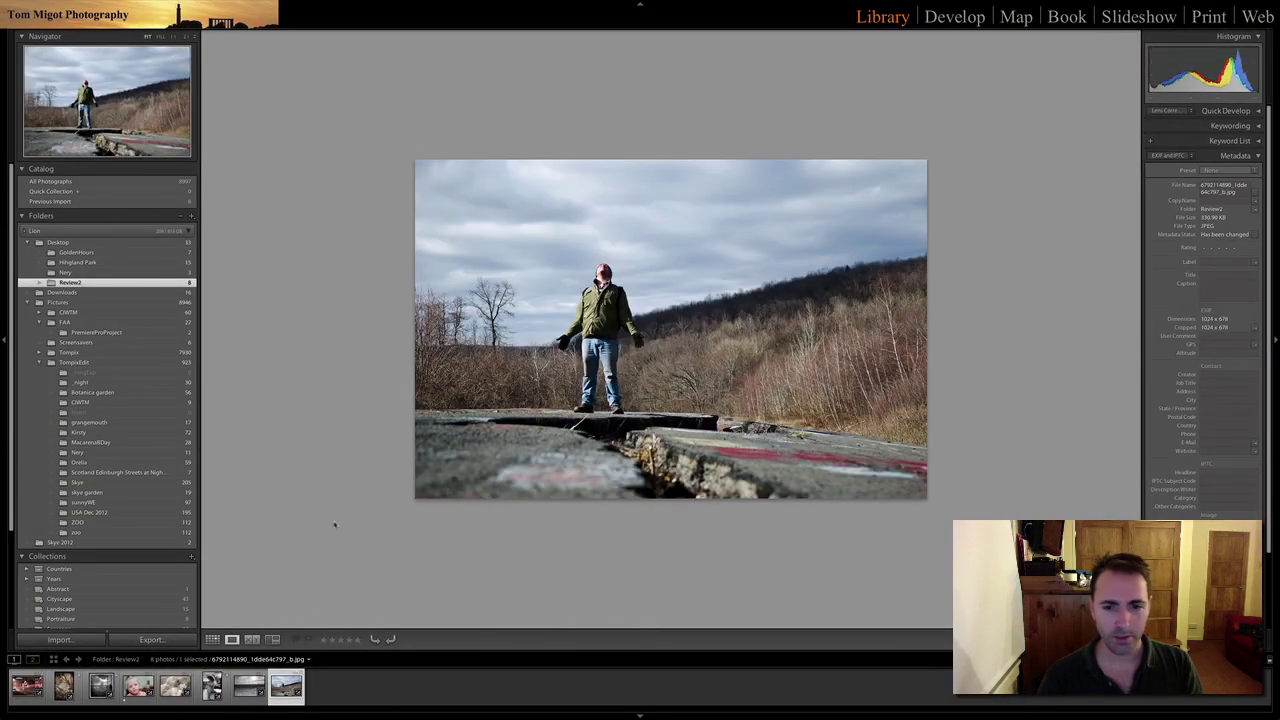
{"action": "key", "text": "super+Tab"}
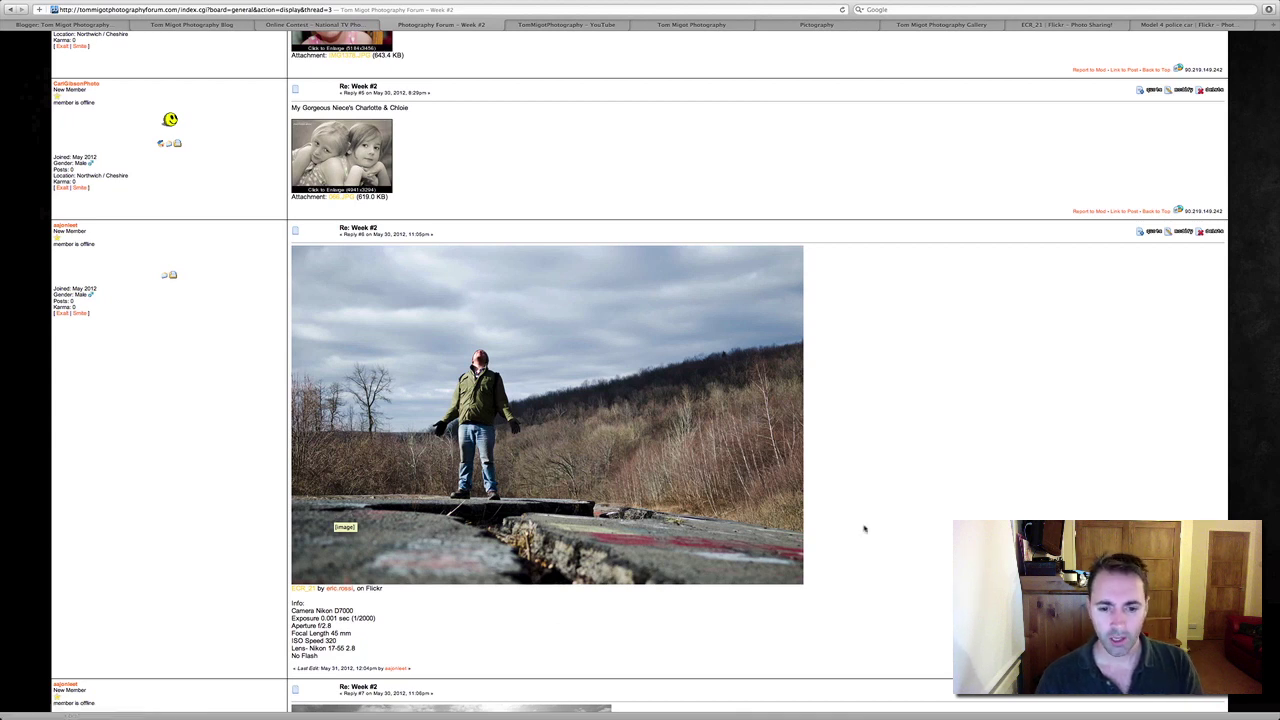
{"action": "key", "text": "super+Tab"}
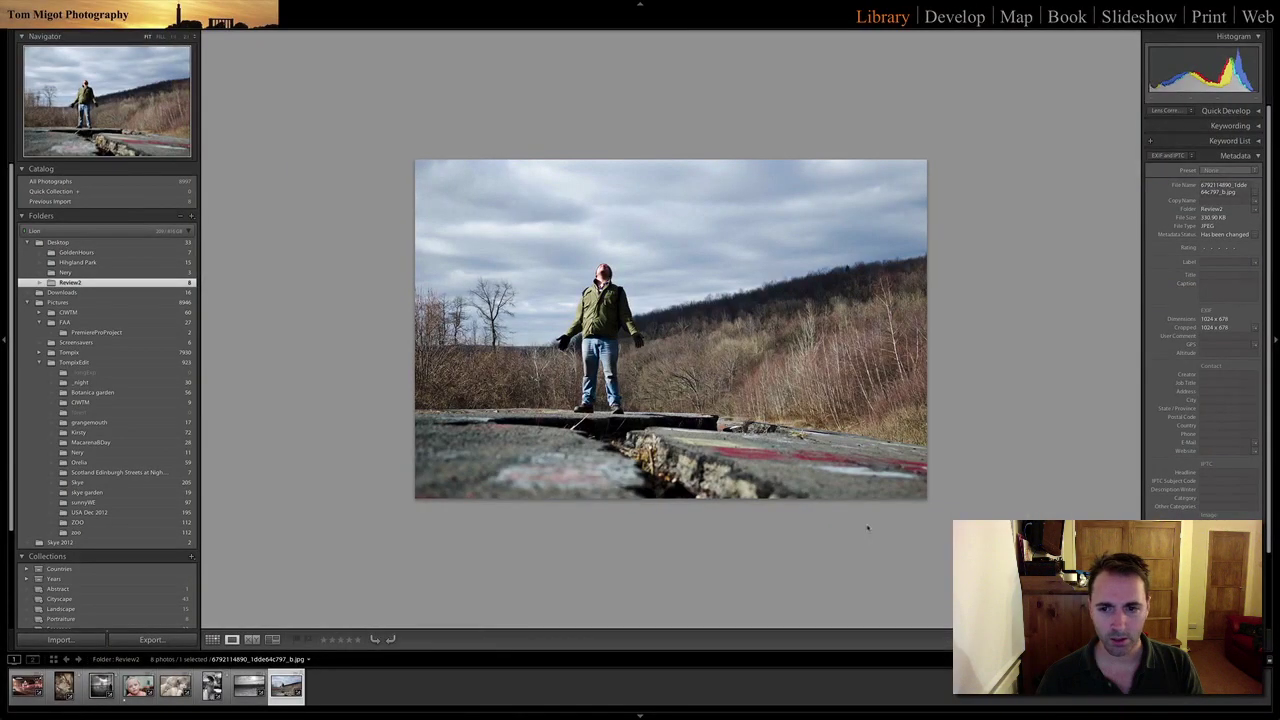
{"action": "key", "text": "super+Tab"}
{"action": "key", "text": "super+Tab"}
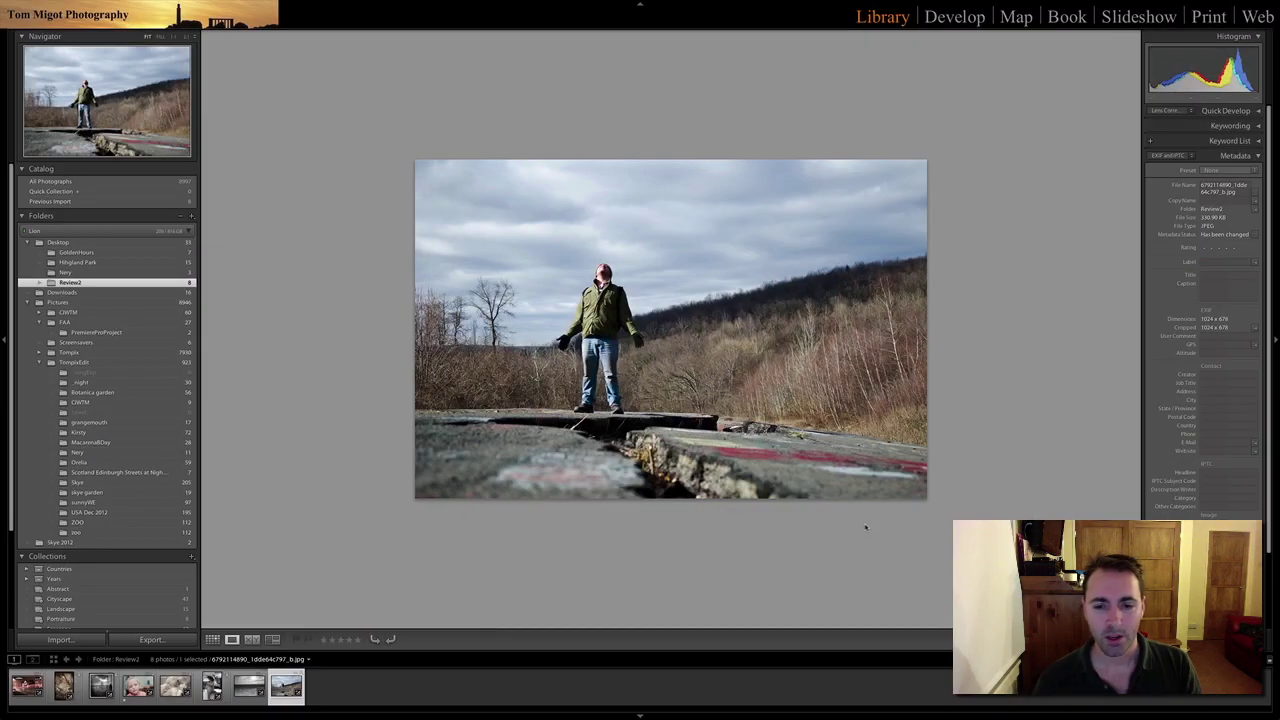
{"action": "key", "text": "super+Tab"}
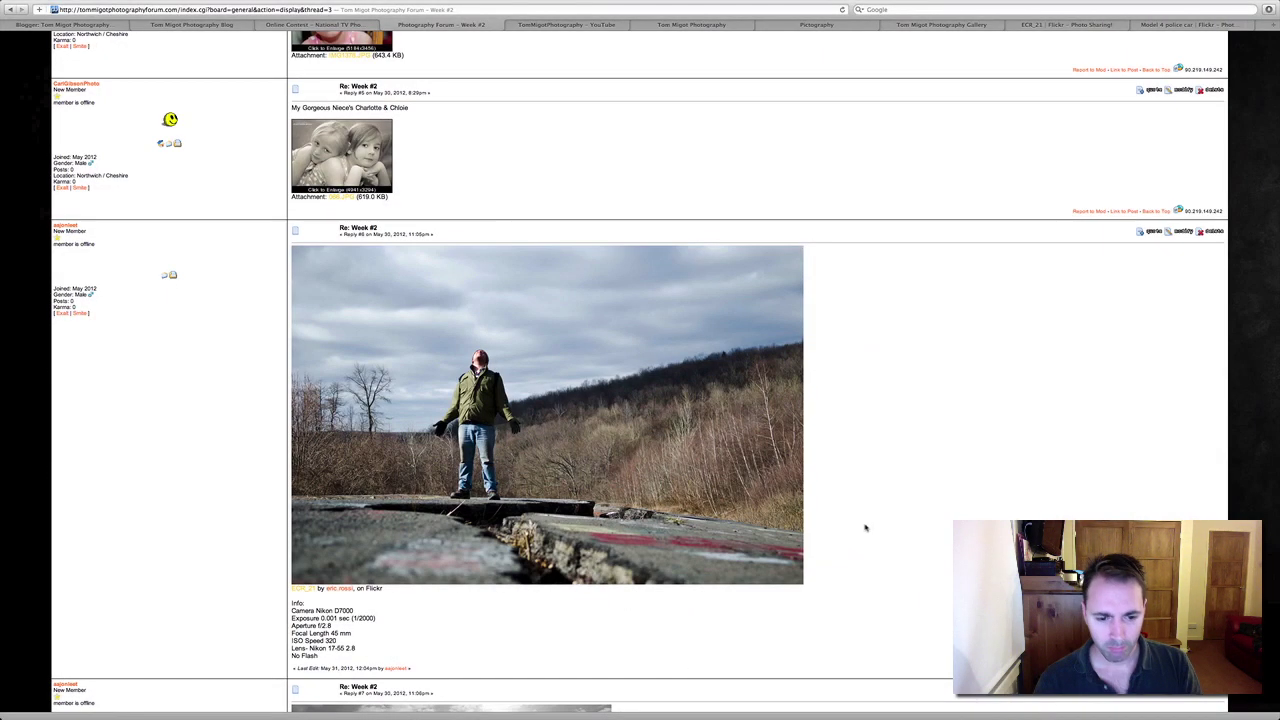
{"action": "scroll", "coordinate": [804, 513], "scroll_direction": "down", "scroll_amount": 2}
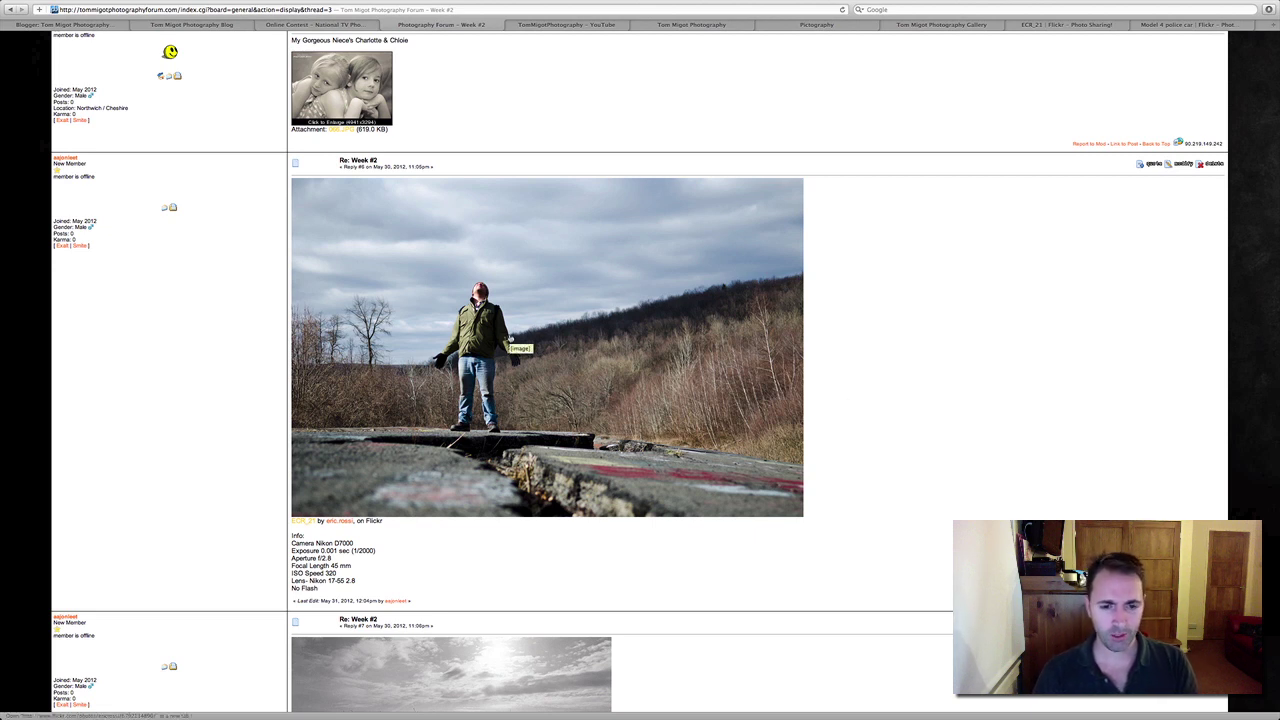
- View the cracked-road photo in Develop under the Crop & Straighten grid, then return to its post
{"action": "key", "text": "super+Tab"}
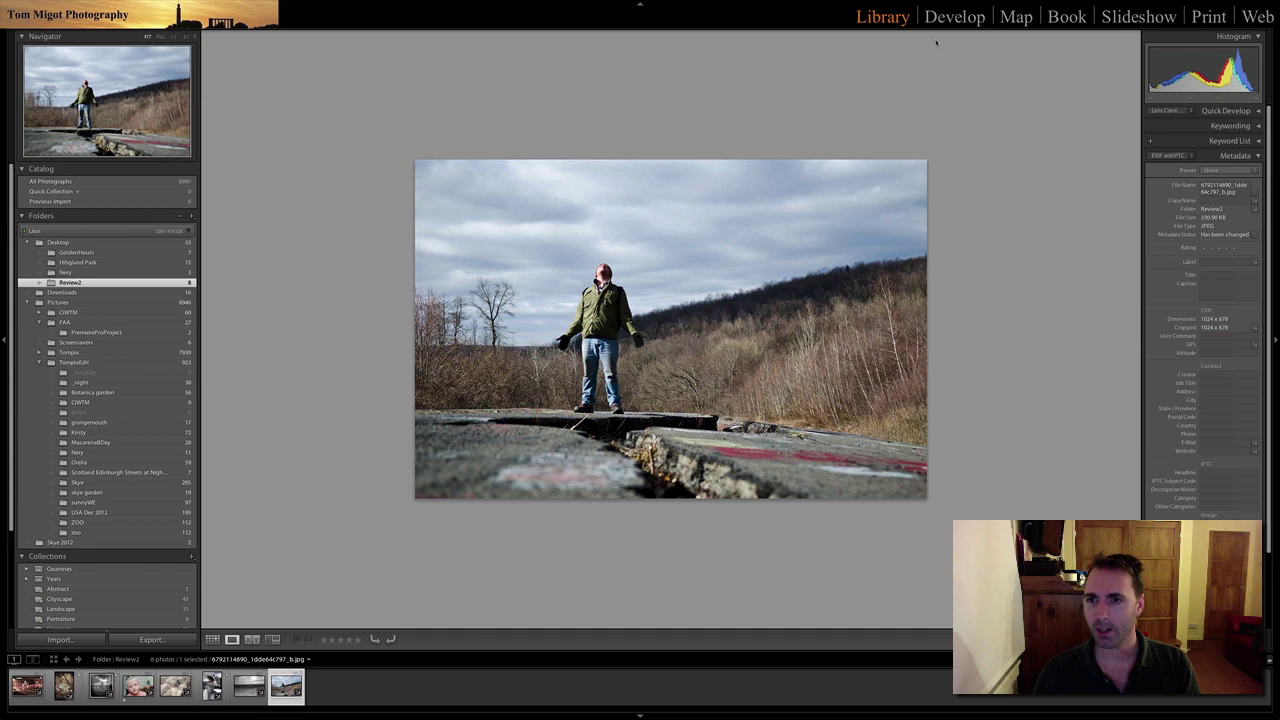
{"action": "left_click", "coordinate": [954, 17]}
{"action": "key", "text": "r"}
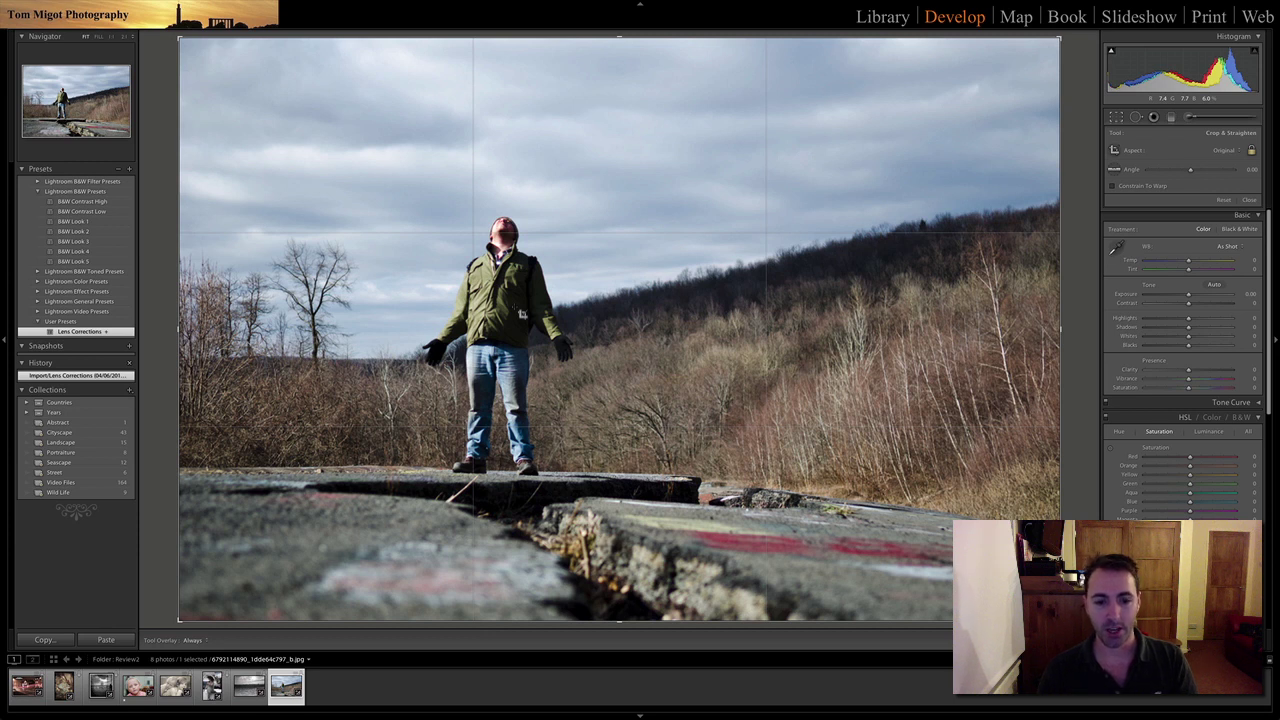
{"action": "key", "text": "super+Tab"}
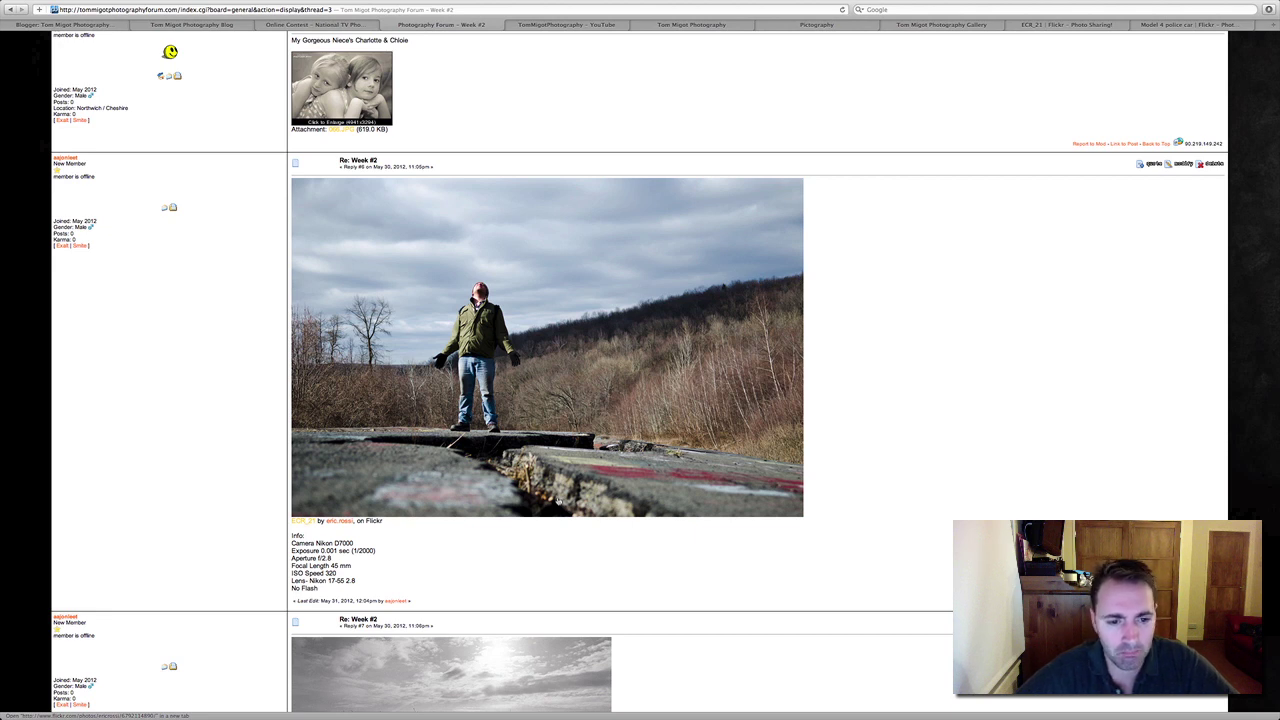
- Scroll to the black-and-white cornfield post and its D3000 camera details
{"action": "scroll", "coordinate": [558, 500], "scroll_direction": "down", "scroll_amount": 5}
{"action": "scroll", "coordinate": [594, 458], "scroll_direction": "down", "scroll_amount": 2}
{"action": "scroll", "coordinate": [594, 458], "scroll_direction": "down", "scroll_amount": 1}
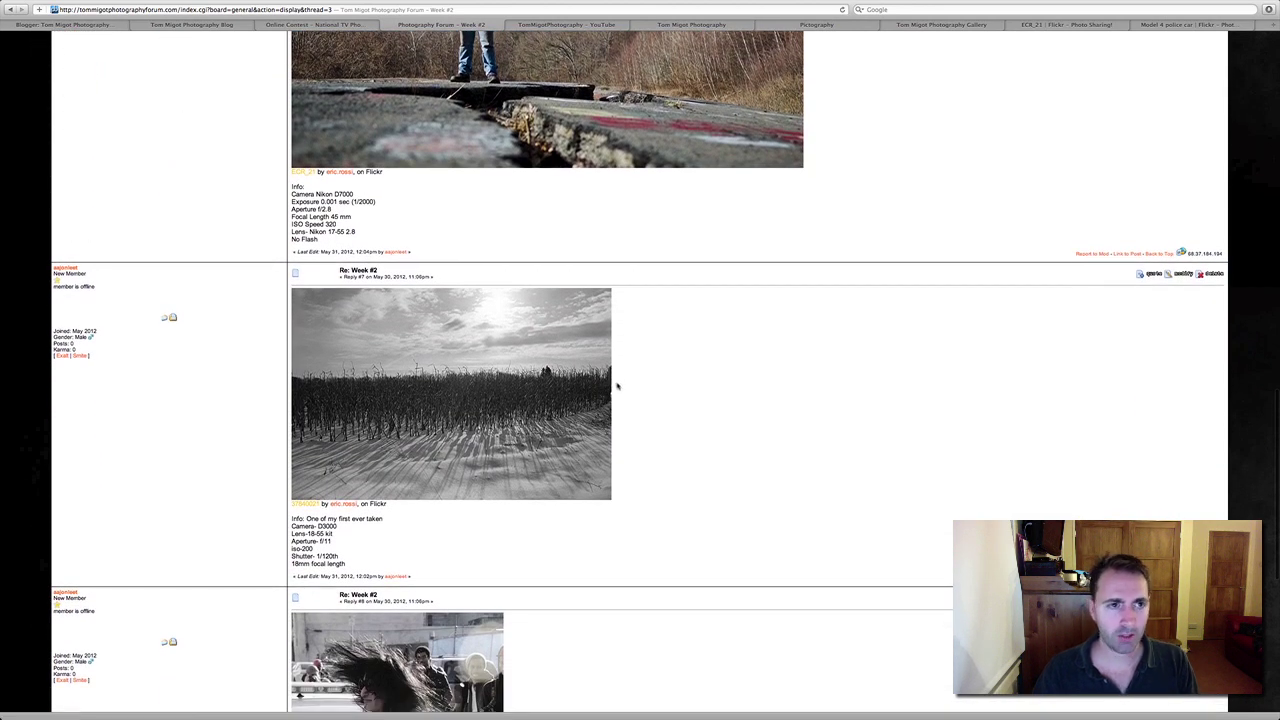
{"action": "scroll", "coordinate": [617, 386], "scroll_direction": "down", "scroll_amount": 1}
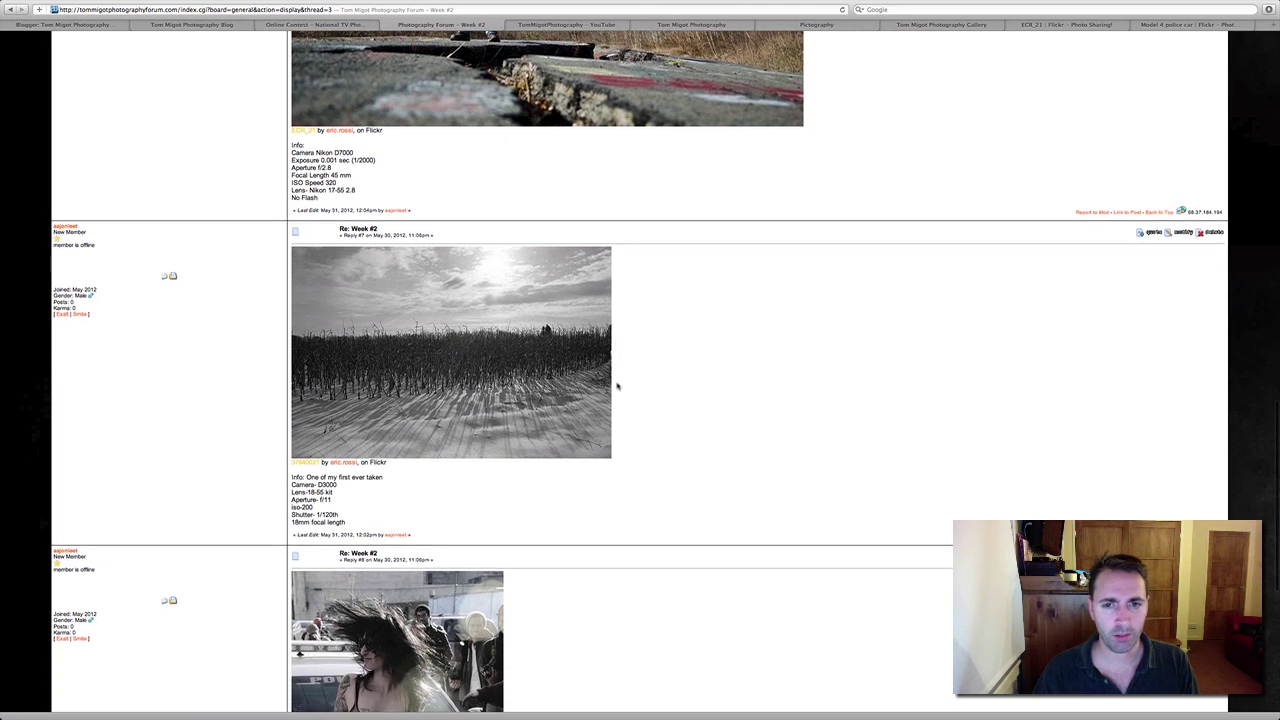
- Visit the cornfield photo's Flickr page, then return to the Week #2 thread
{"action": "left_click", "coordinate": [1066, 26]}
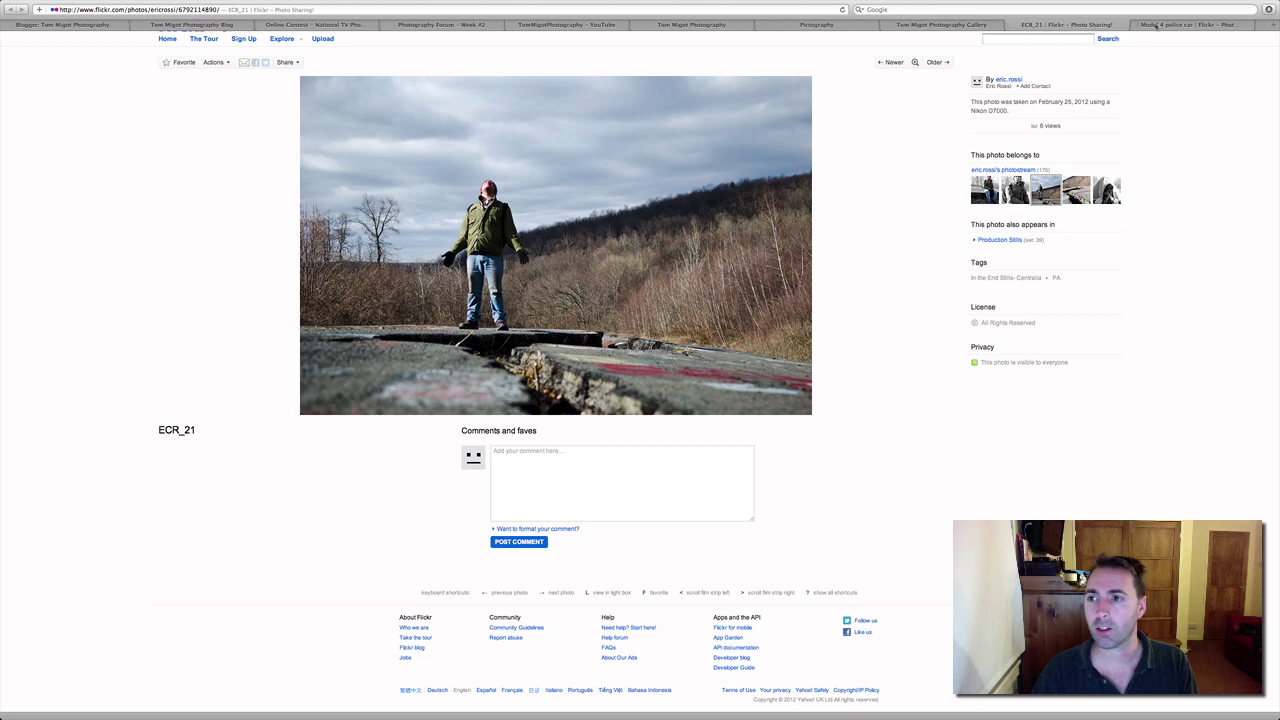
{"action": "left_click", "coordinate": [816, 26]}
{"action": "left_click", "coordinate": [441, 24]}
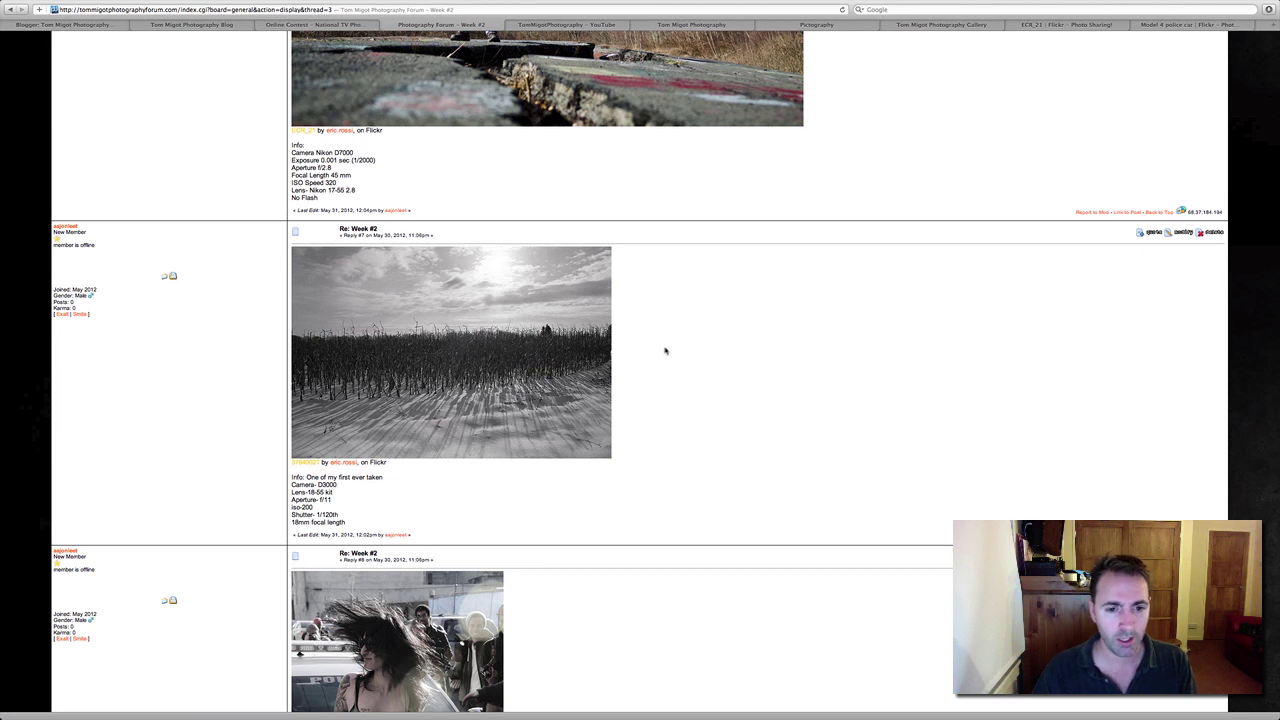
{"action": "scroll", "coordinate": [665, 351], "scroll_direction": "down", "scroll_amount": 1}
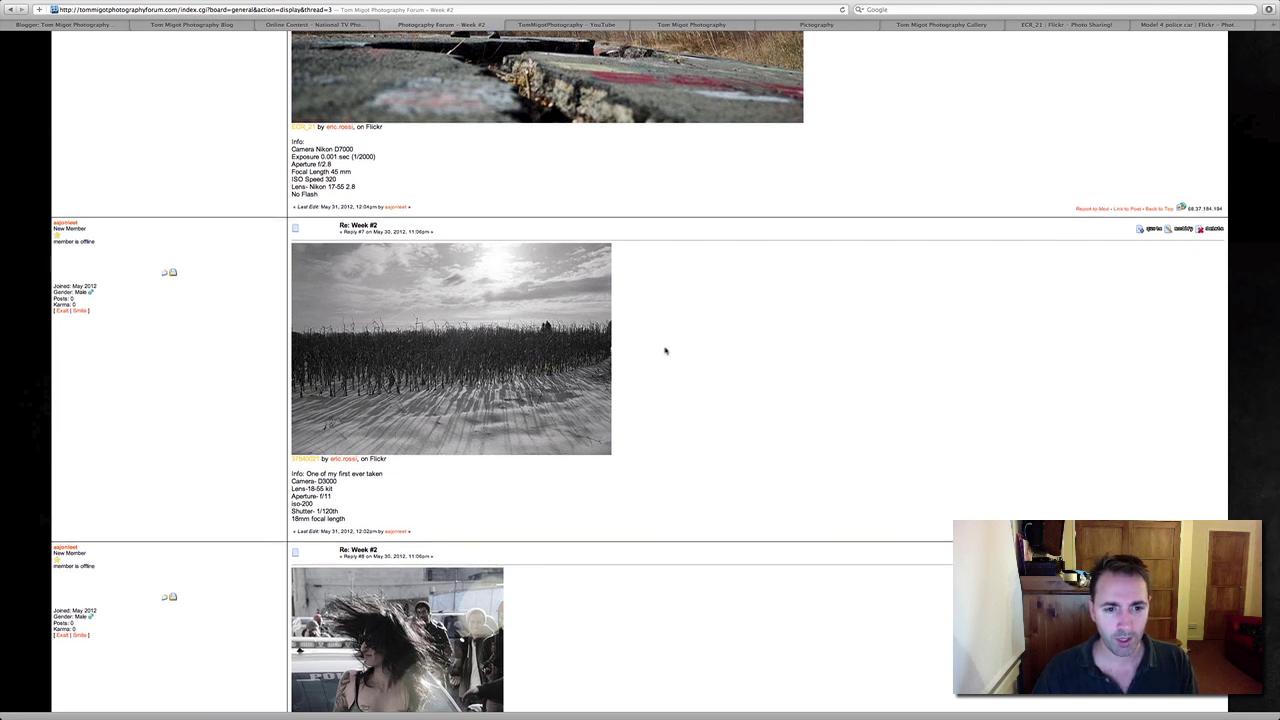
- Open the black-and-white cornfield photo (7th thumbnail) in Develop and close the crop overlay
{"action": "key", "text": "super+Tab"}
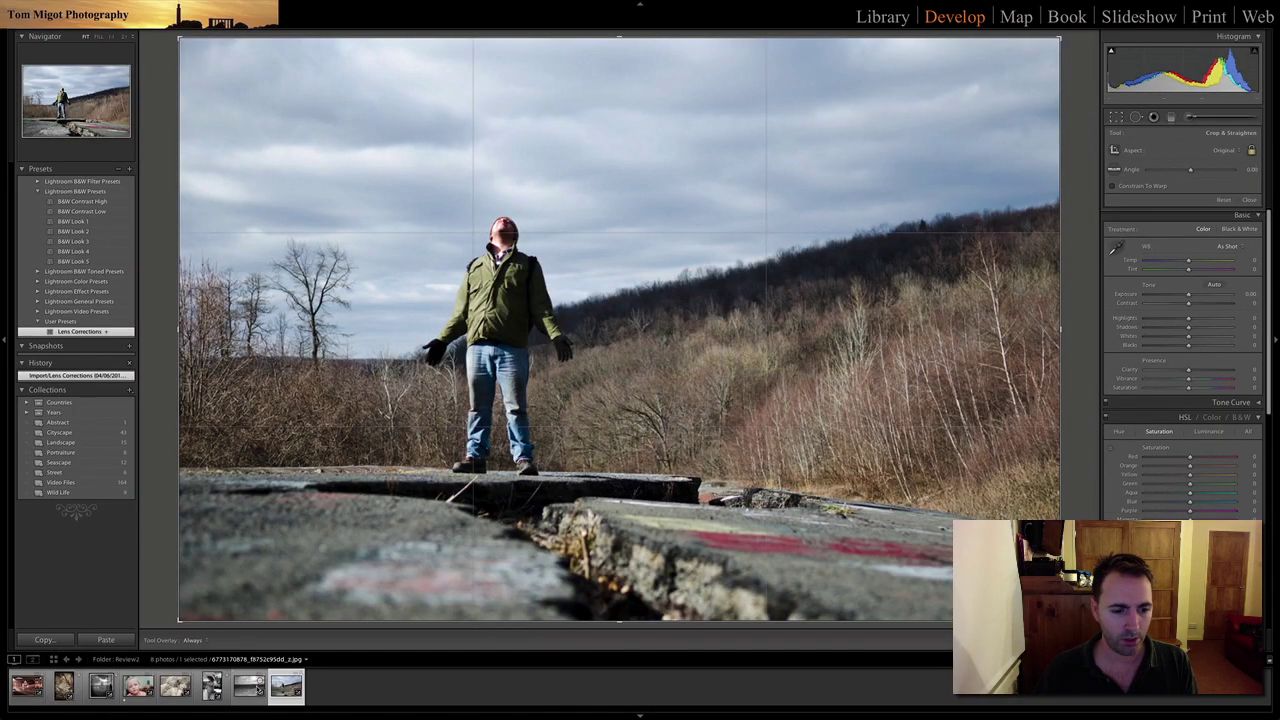
{"action": "left_click", "coordinate": [252, 688]}
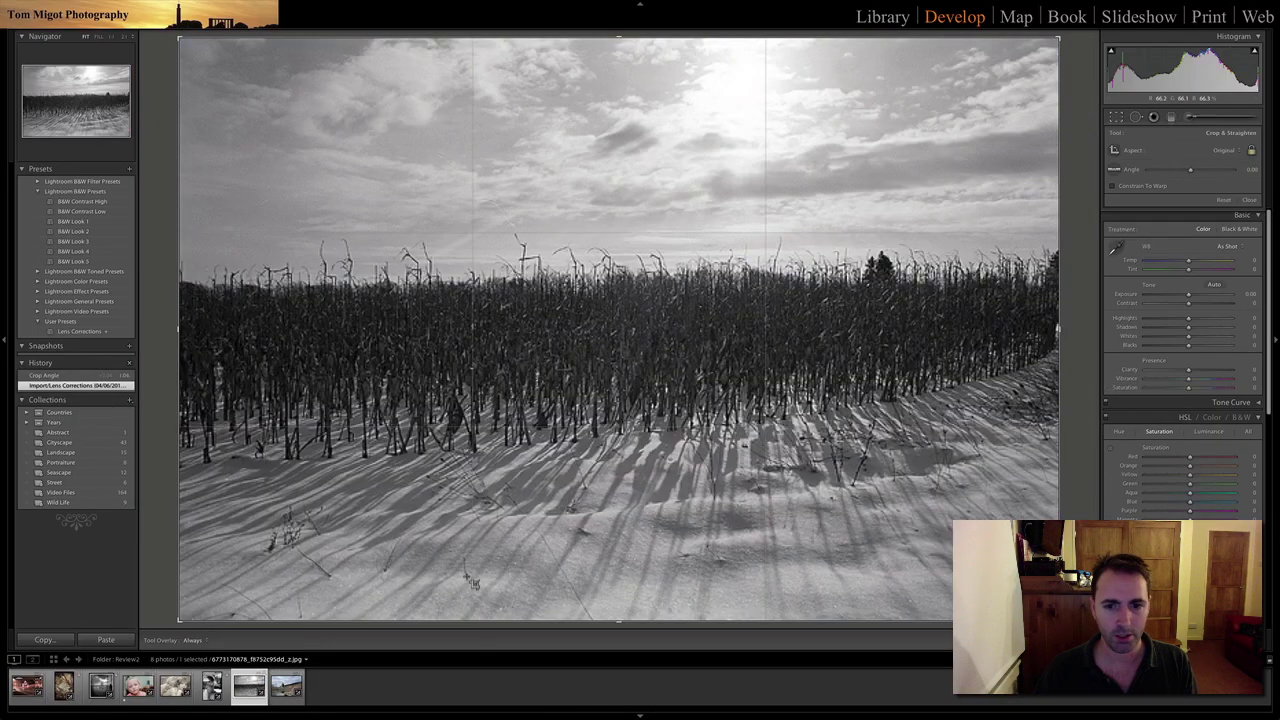
{"action": "left_click", "coordinate": [1117, 118]}
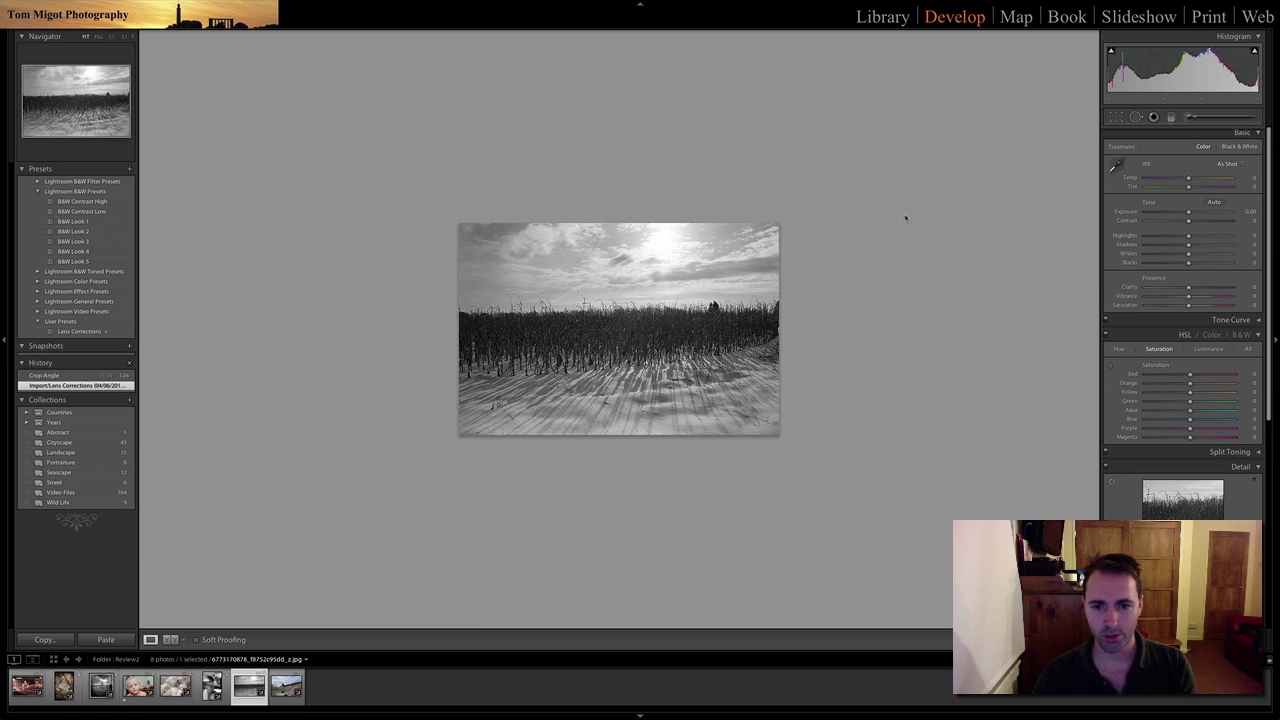
- Compare the Crop Angle and Import/Lens Correction history states, then return to the forum post
{"action": "left_click", "coordinate": [84, 376]}
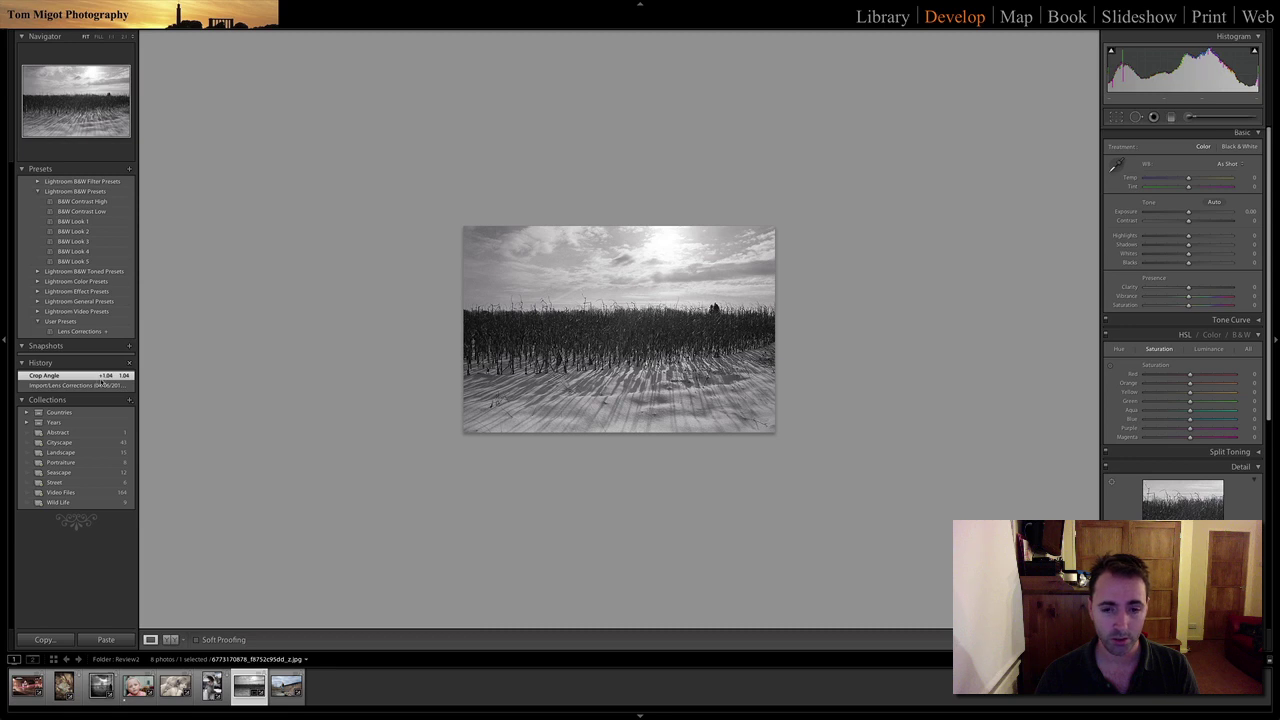
{"action": "left_click", "coordinate": [72, 387]}
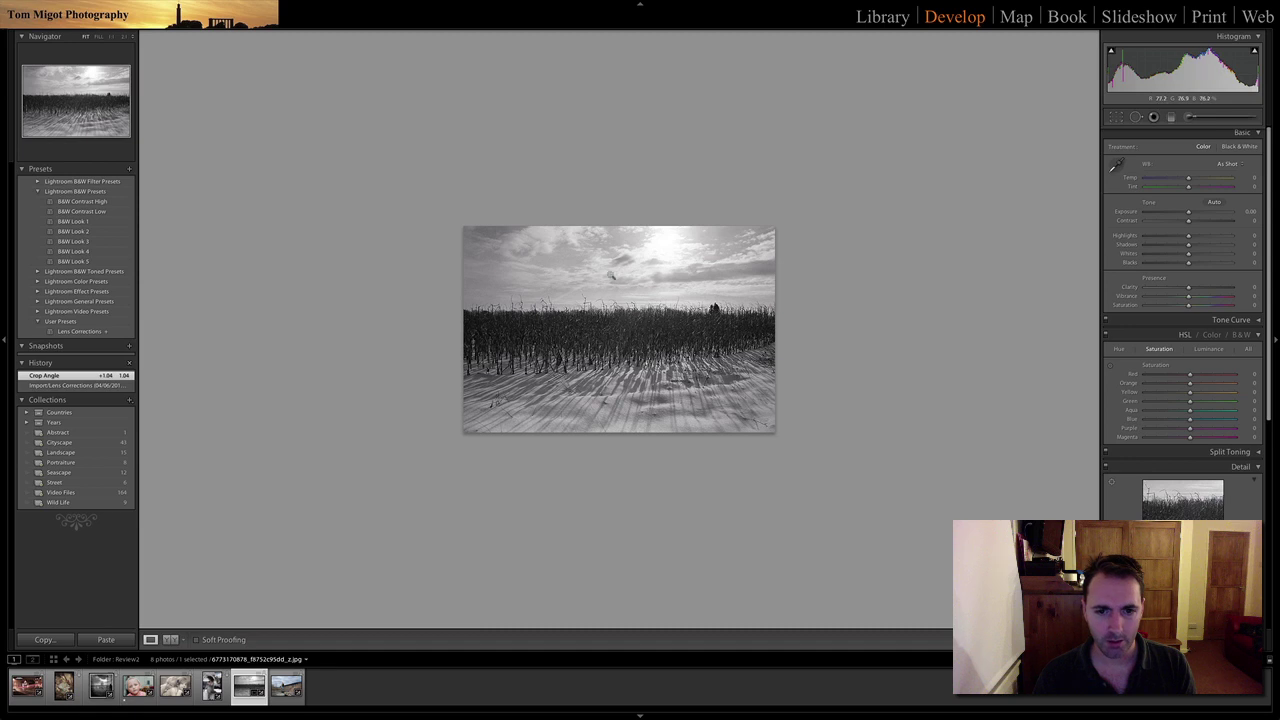
{"action": "key", "text": "super+Tab"}
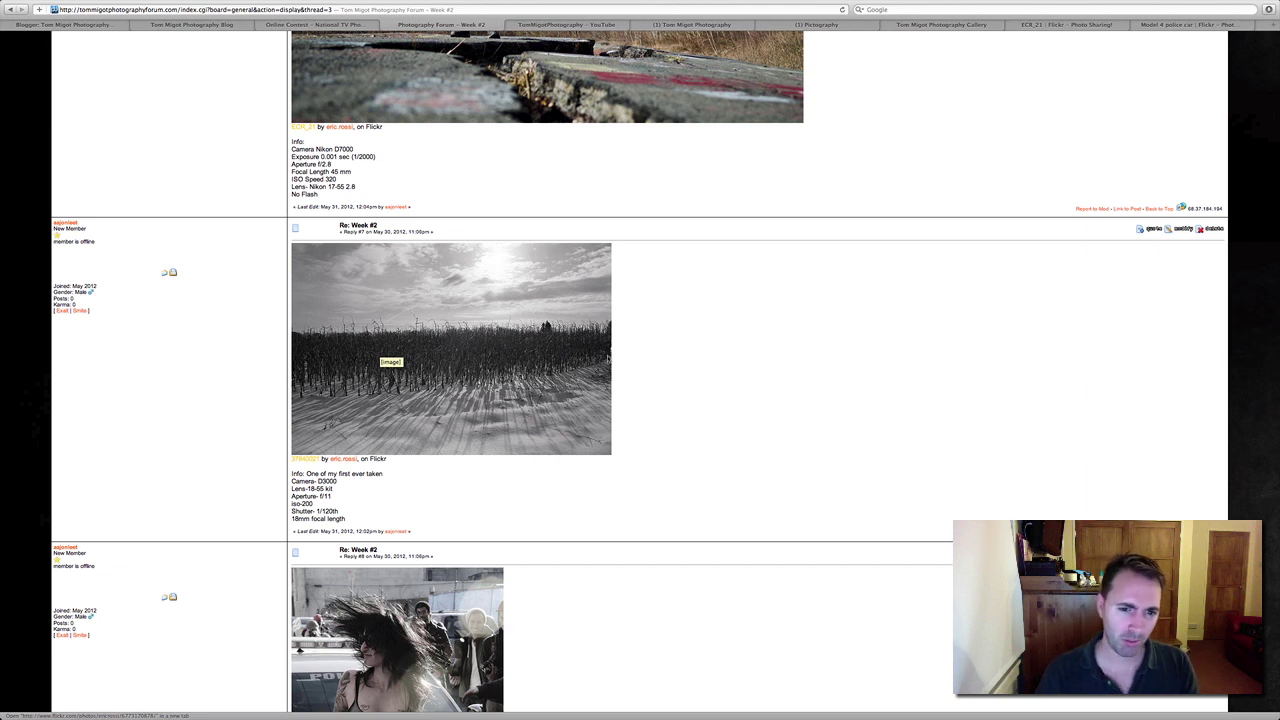
- Scroll the Week #2 forum thread down to the black-and-white cornfield photo post
{"action": "scroll", "coordinate": [650, 340], "scroll_direction": "down", "scroll_amount": 2}
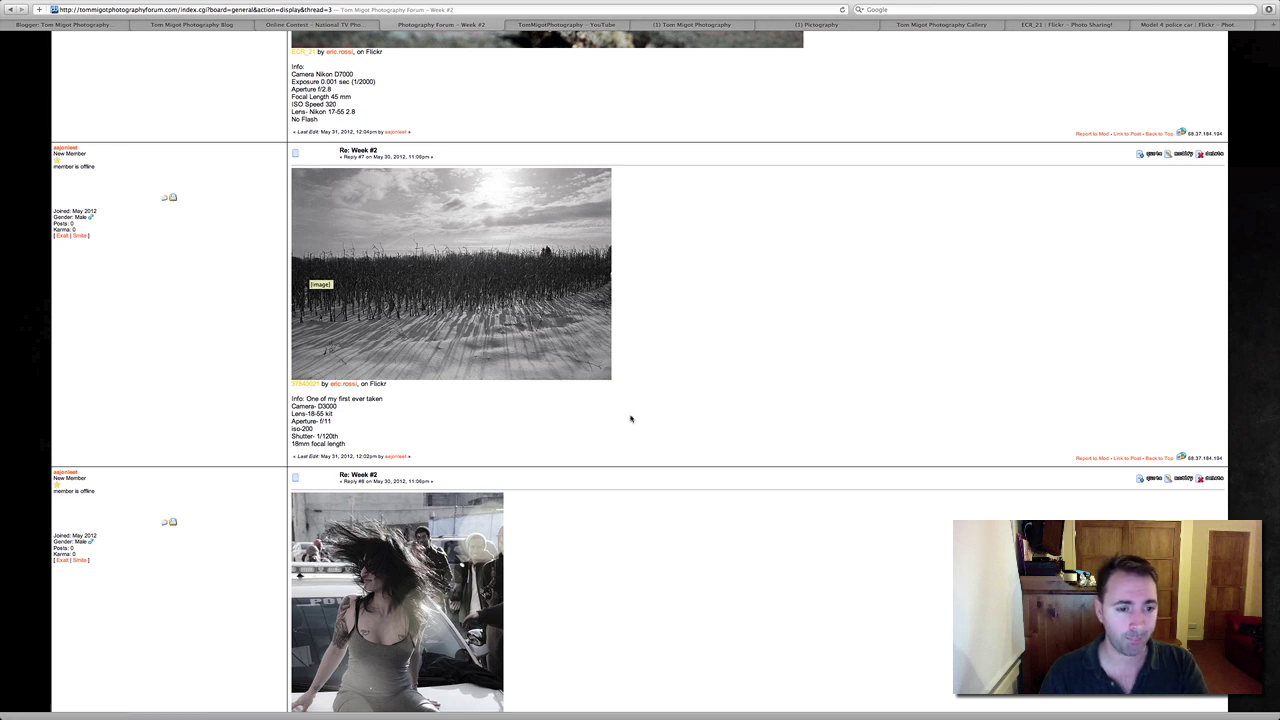
- Scroll down to the woman-on-a-police-car post showing Nikon D7000, 1/640, f/6.3, ISO 400
{"action": "scroll", "coordinate": [634, 419], "scroll_direction": "down", "scroll_amount": 5}
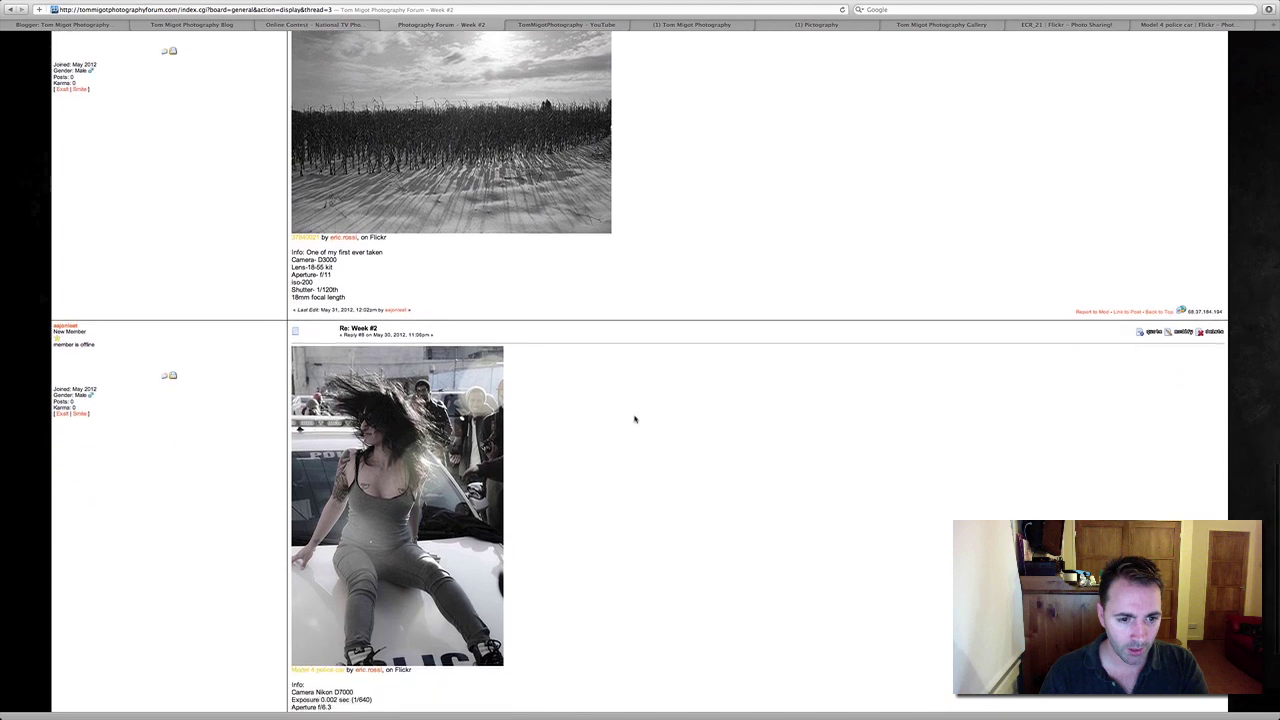
{"action": "scroll", "coordinate": [634, 419], "scroll_direction": "down", "scroll_amount": 1}
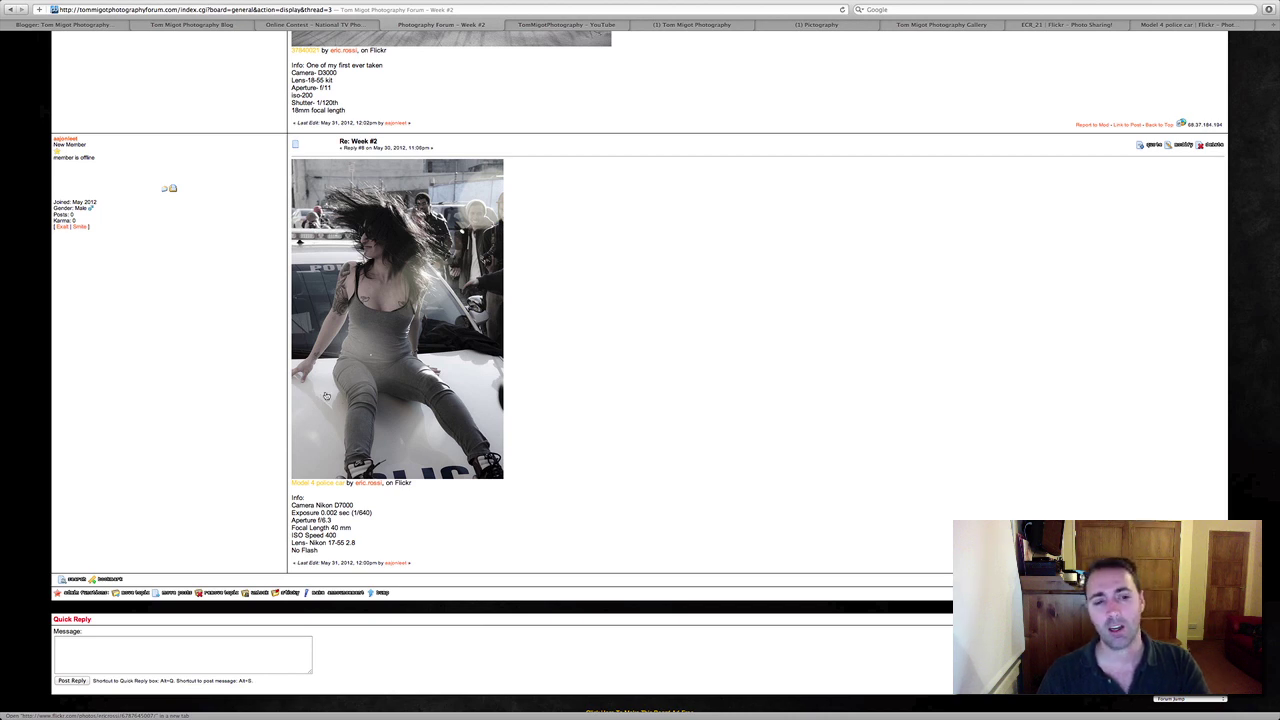
{"action": "scroll", "coordinate": [324, 398], "scroll_direction": "up", "scroll_amount": 10}
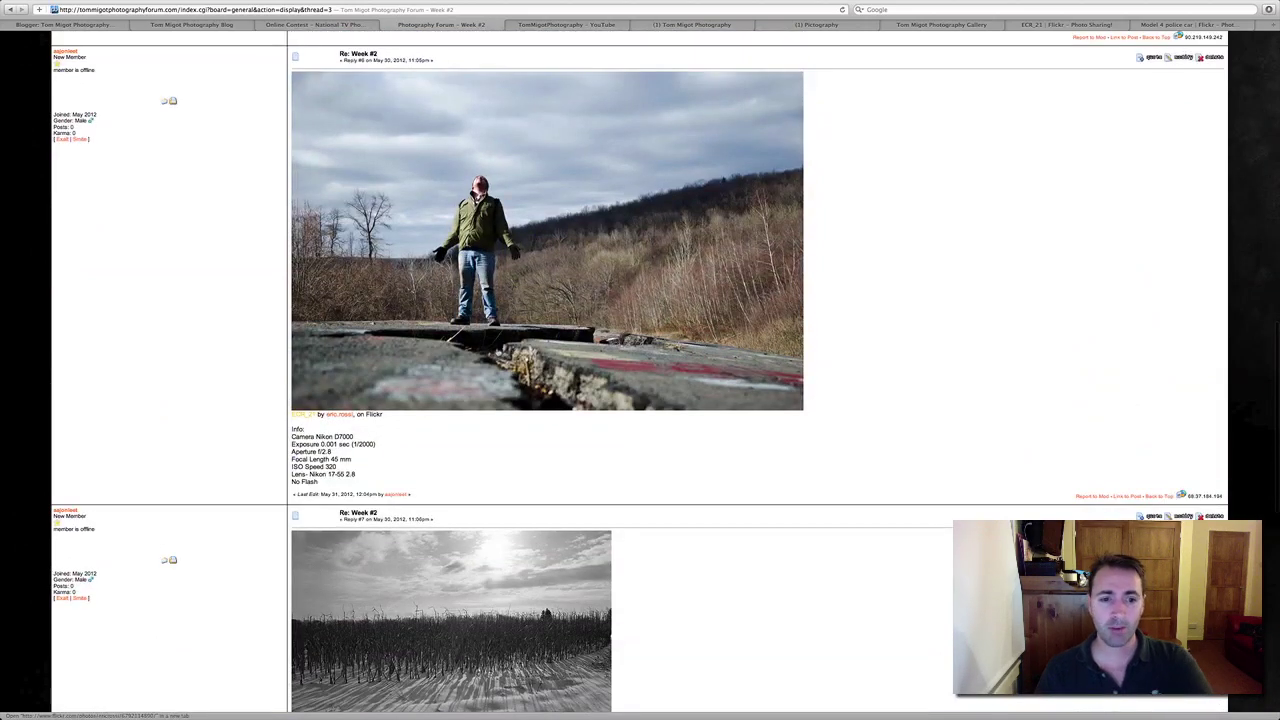
{"action": "scroll", "coordinate": [497, 351], "scroll_direction": "down", "scroll_amount": 5}
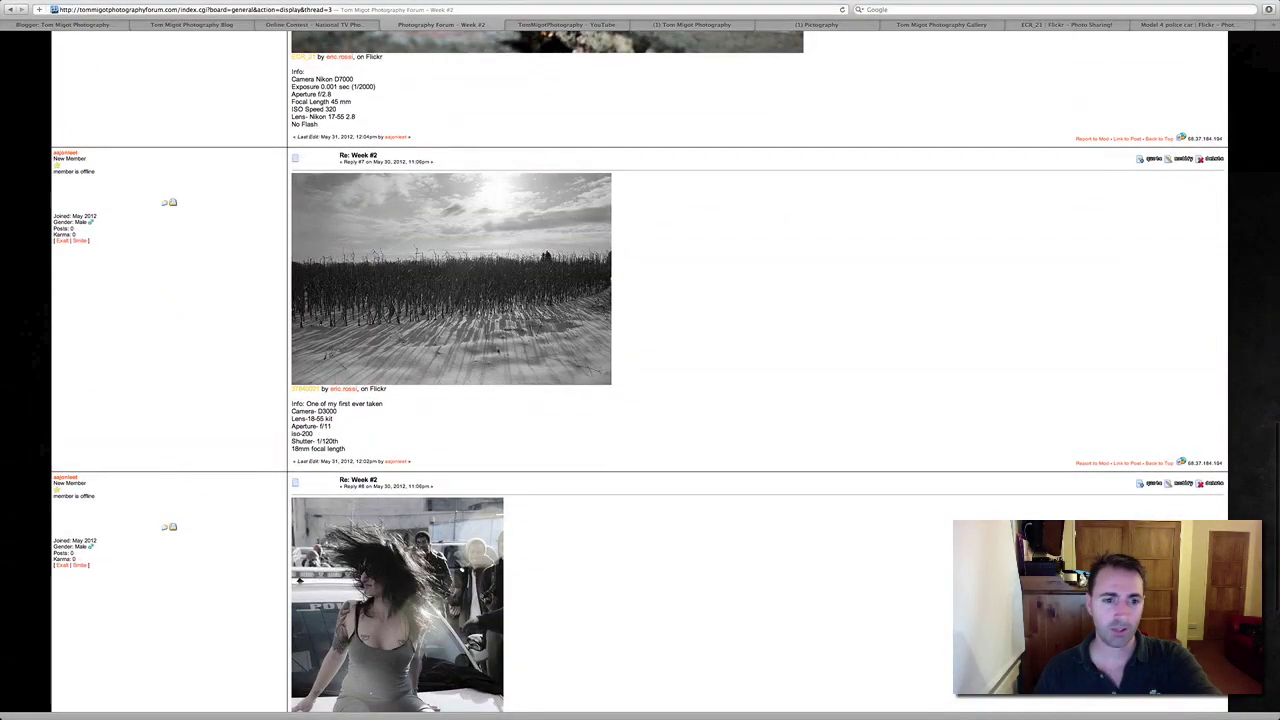
{"action": "scroll", "coordinate": [640, 368], "scroll_direction": "down", "scroll_amount": 5}
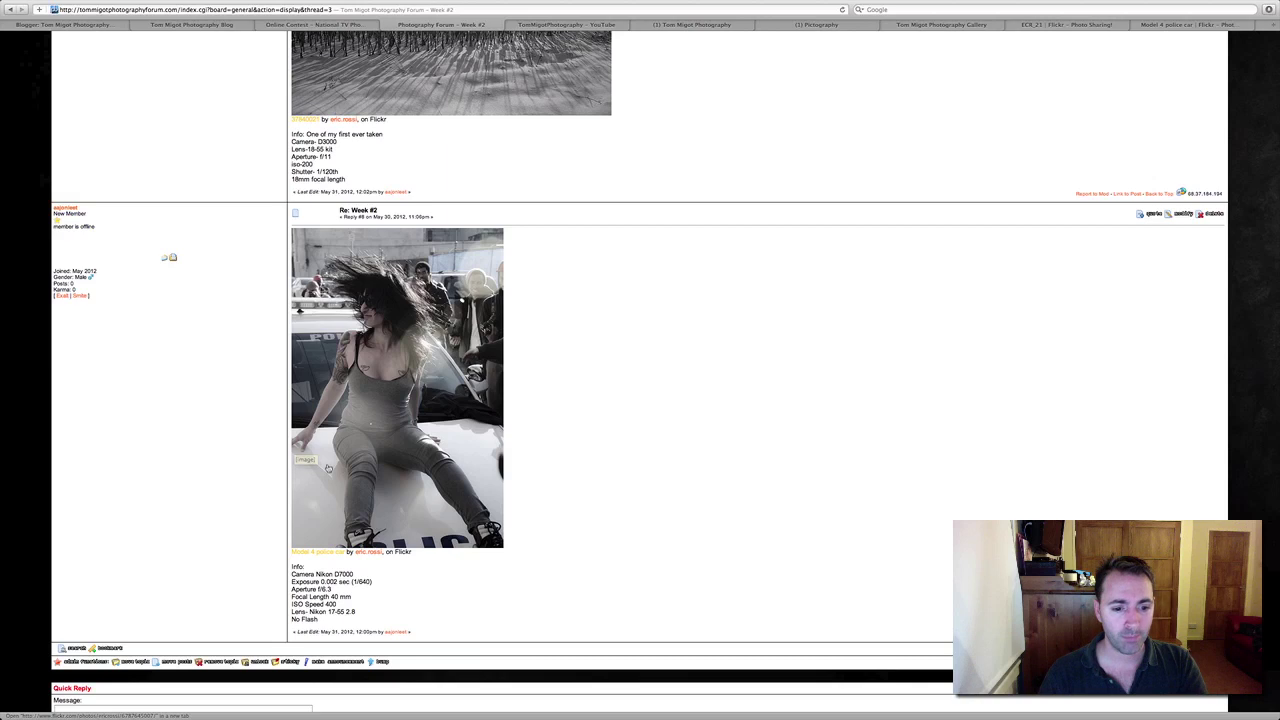
- Scroll back up the Week #2 thread to the EXIF disclaimer post and first replies
{"action": "scroll", "coordinate": [327, 467], "scroll_direction": "down", "scroll_amount": 1}
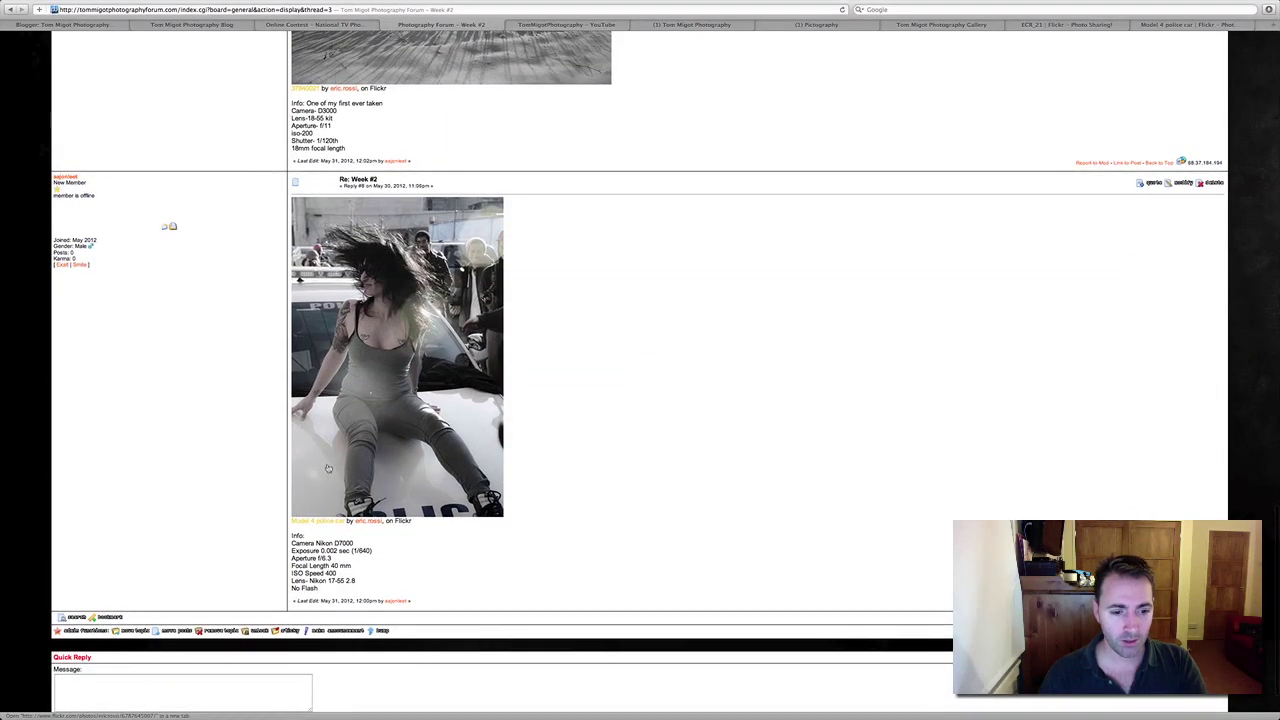
{"action": "scroll", "coordinate": [327, 467], "scroll_direction": "down", "scroll_amount": 2}
{"action": "scroll", "coordinate": [327, 467], "scroll_direction": "up", "scroll_amount": 5}
{"action": "scroll", "coordinate": [327, 467], "scroll_direction": "up", "scroll_amount": 6}
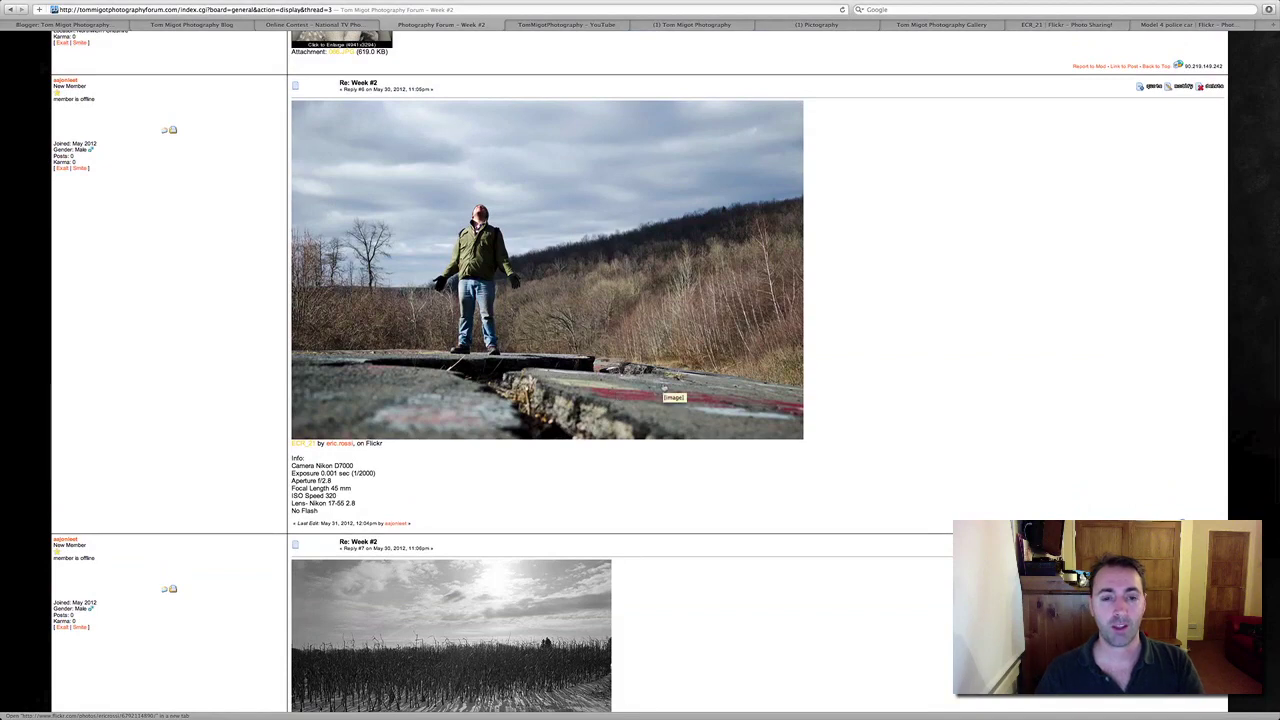
{"action": "scroll", "coordinate": [674, 394], "scroll_direction": "up", "scroll_amount": 10}
{"action": "scroll", "coordinate": [674, 396], "scroll_direction": "up", "scroll_amount": 6}
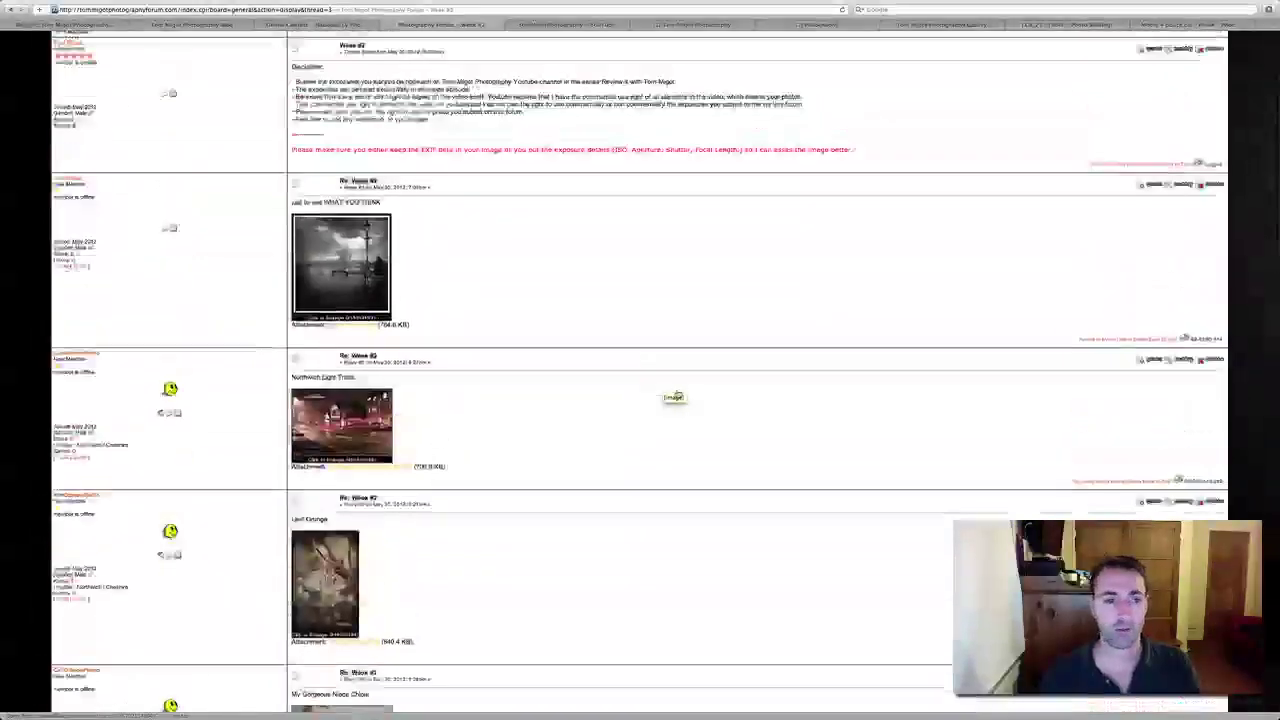
{"action": "scroll", "coordinate": [674, 396], "scroll_direction": "down", "scroll_amount": 2}
{"action": "scroll", "coordinate": [675, 397], "scroll_direction": "down", "scroll_amount": 1}
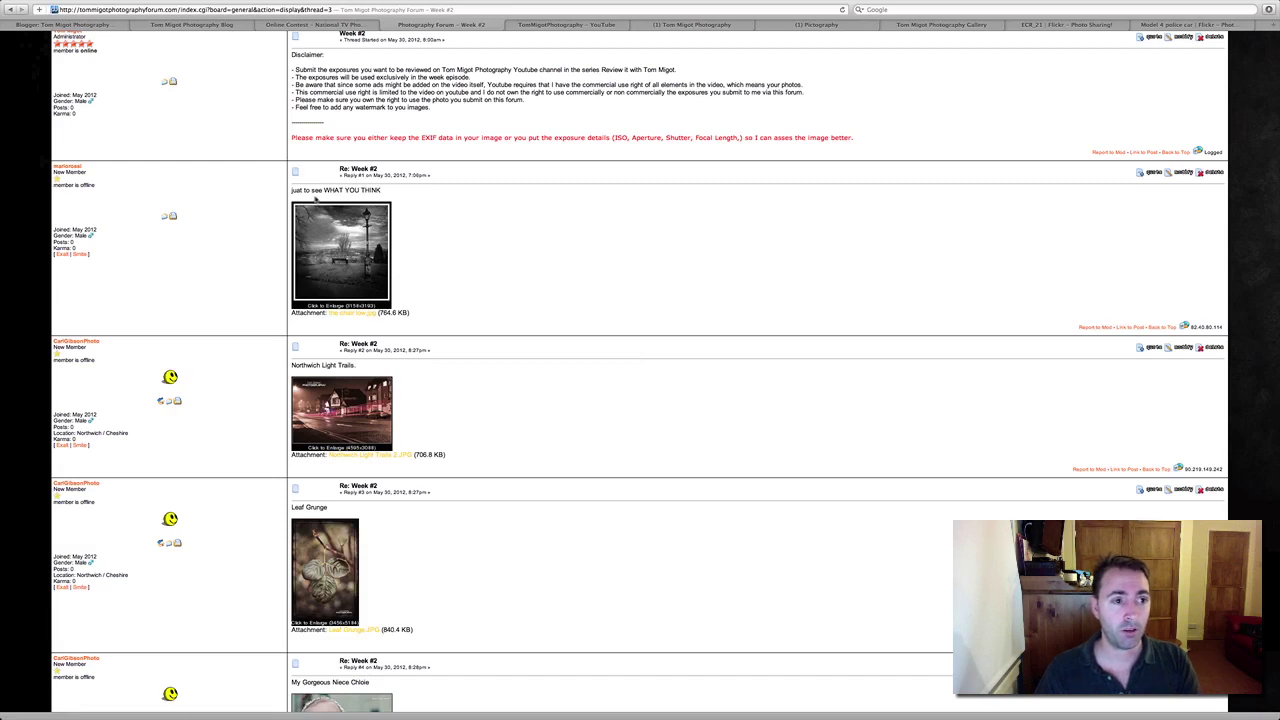
- Scroll up to reveal the forum navigation bar and 'Topic: Week #2' header
{"action": "scroll", "coordinate": [494, 249], "scroll_direction": "up", "scroll_amount": 2}
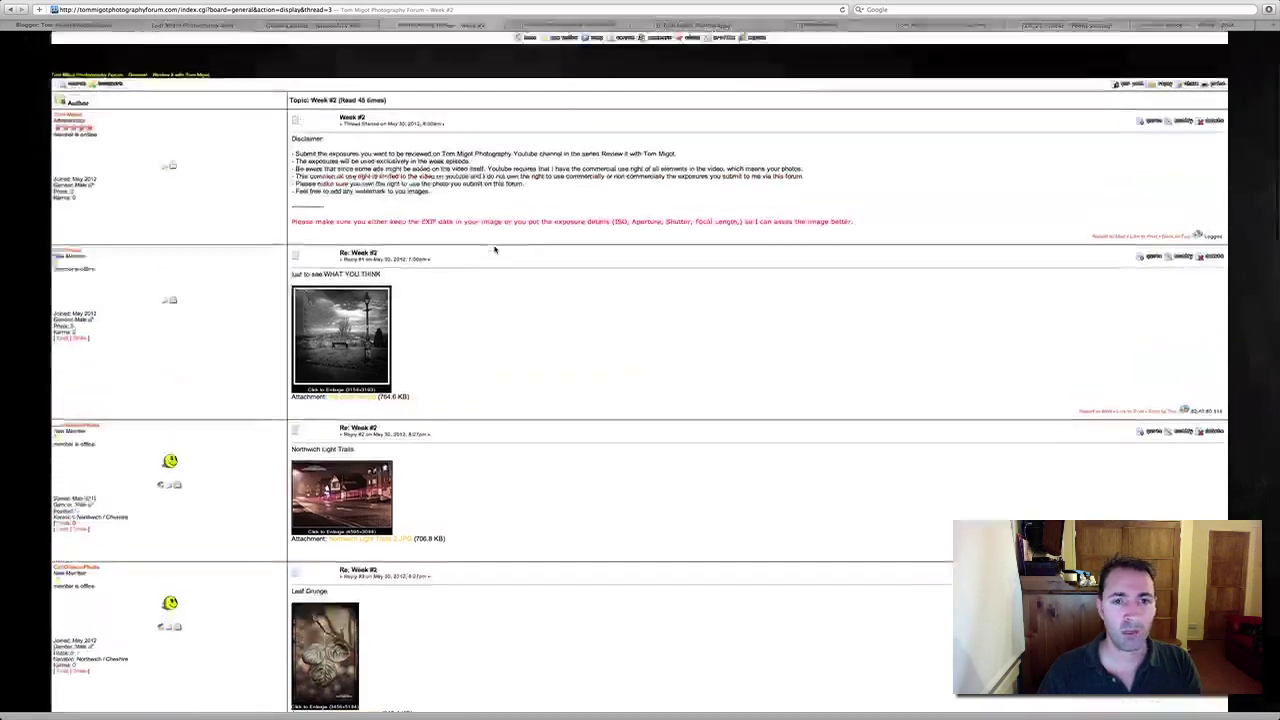